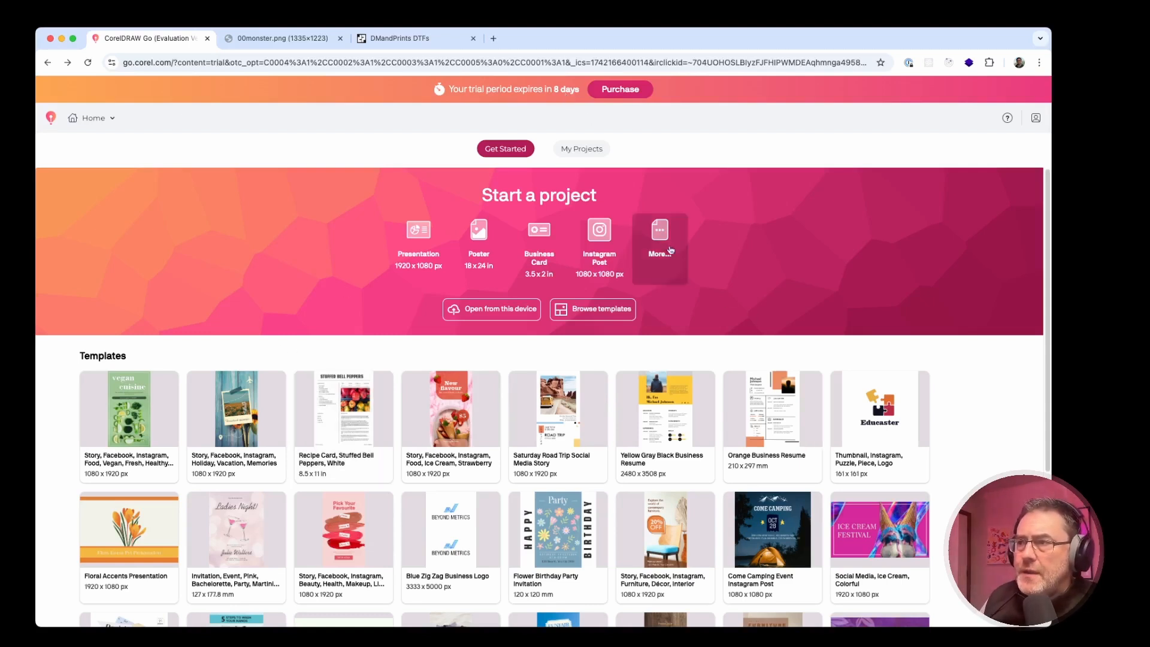
Step: Create a custom blank project of 10 × 10 inches with no background and the CMYK color mode
{"action": "left_click", "coordinate": [661, 239]}
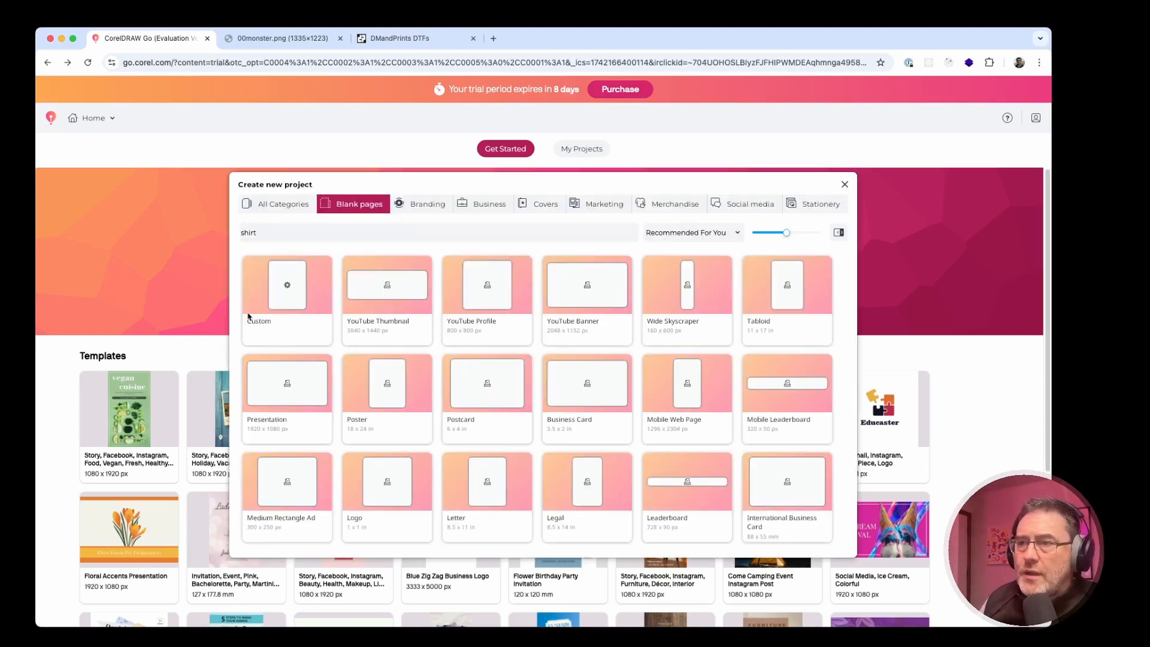
{"action": "left_click", "coordinate": [273, 313]}
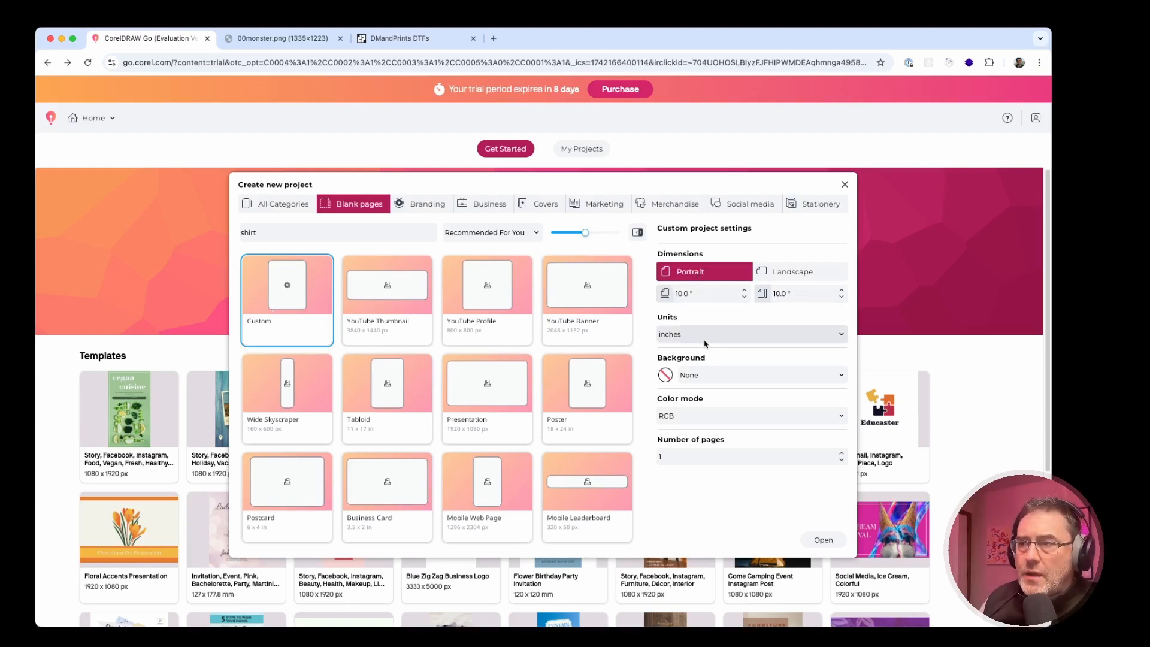
{"action": "left_click", "coordinate": [705, 377]}
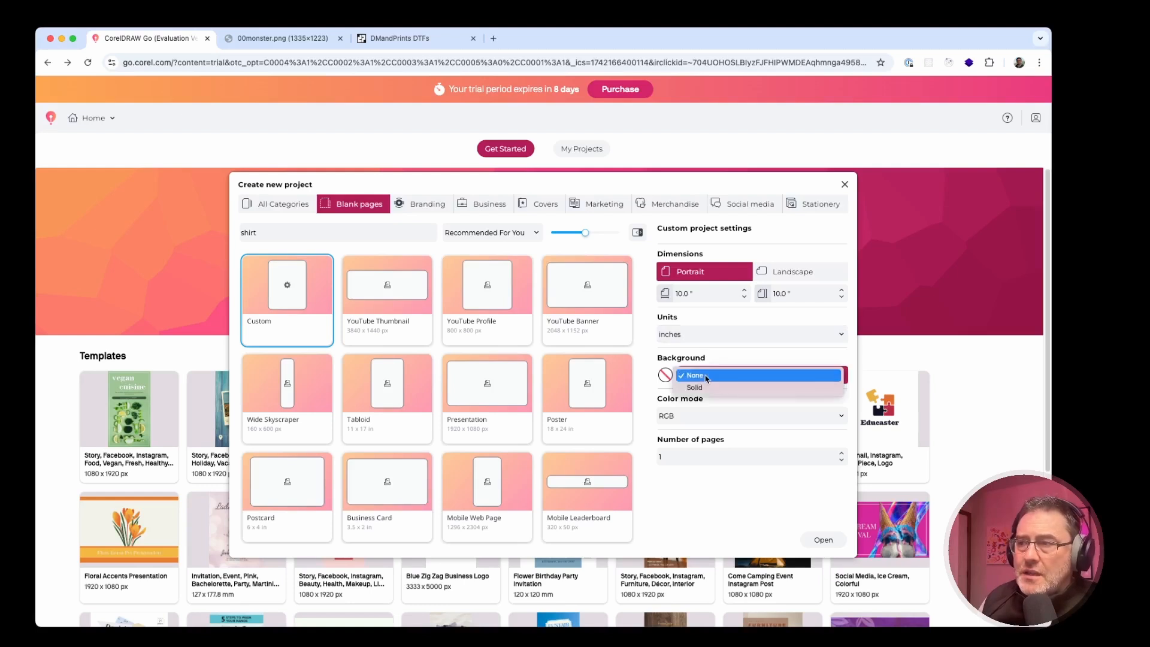
{"action": "left_click", "coordinate": [704, 380]}
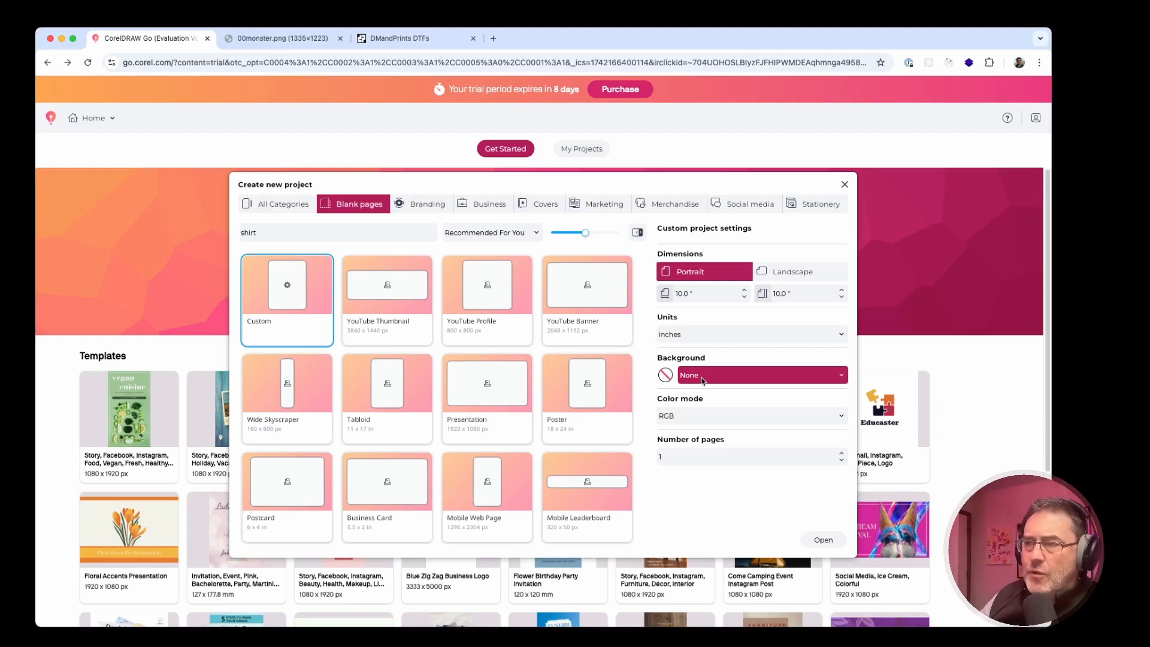
{"action": "left_click", "coordinate": [704, 417]}
{"action": "left_click", "coordinate": [703, 429]}
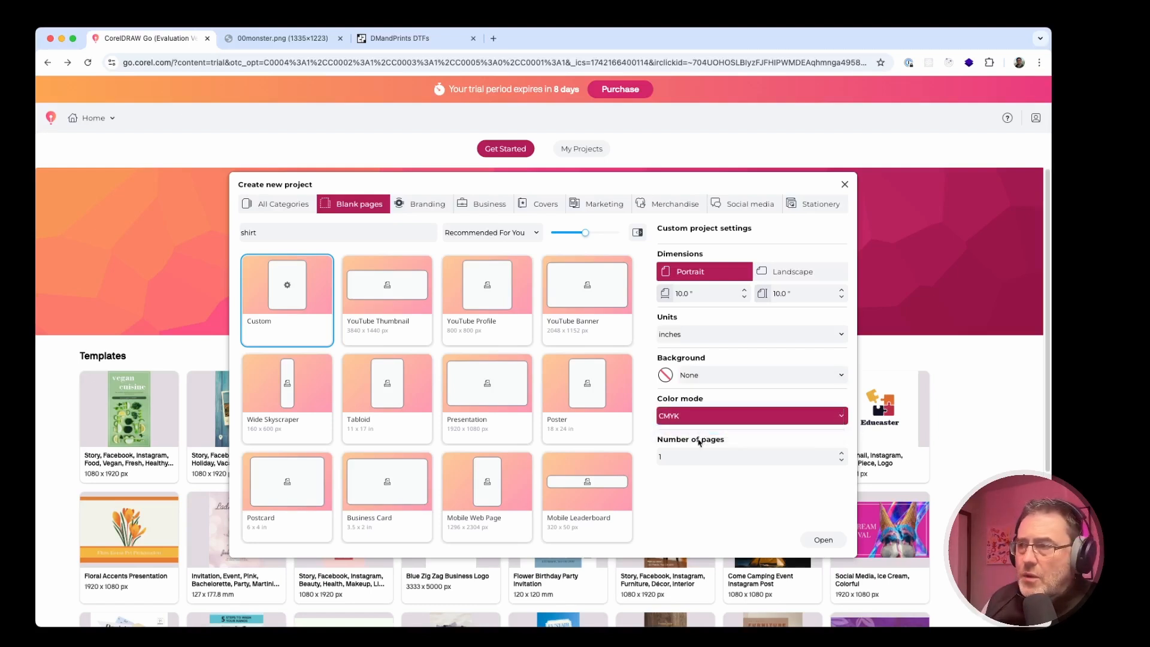
{"action": "left_click", "coordinate": [822, 540]}
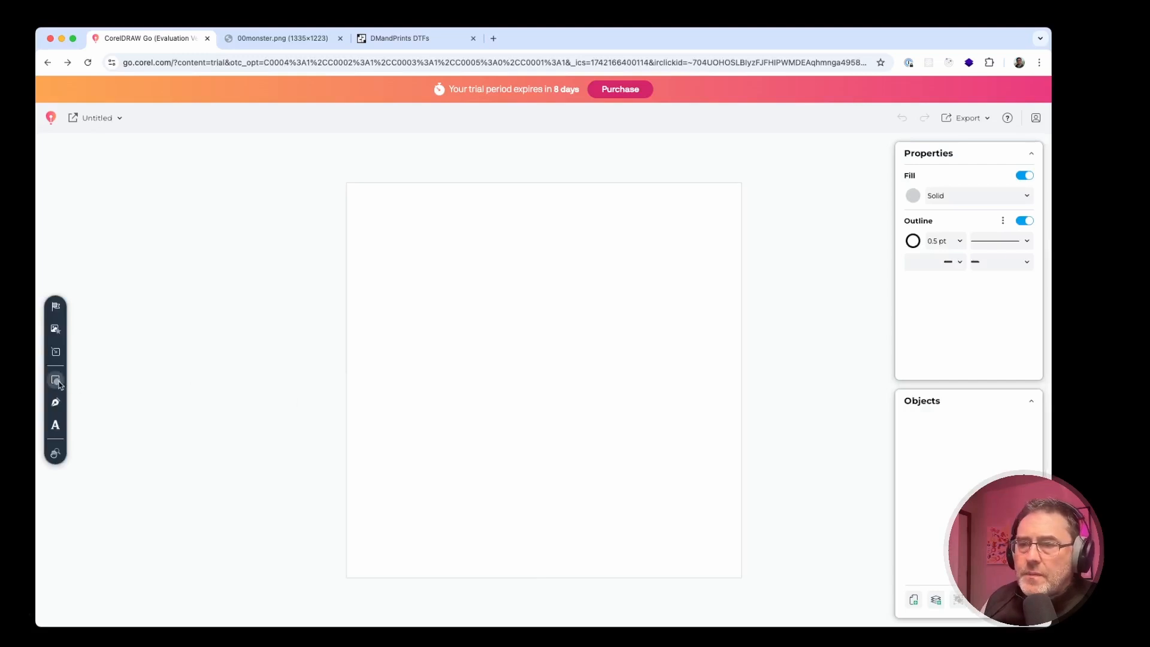
Step: Add the text "MONSTER" in the upper middle of the page
{"action": "left_click", "coordinate": [56, 426]}
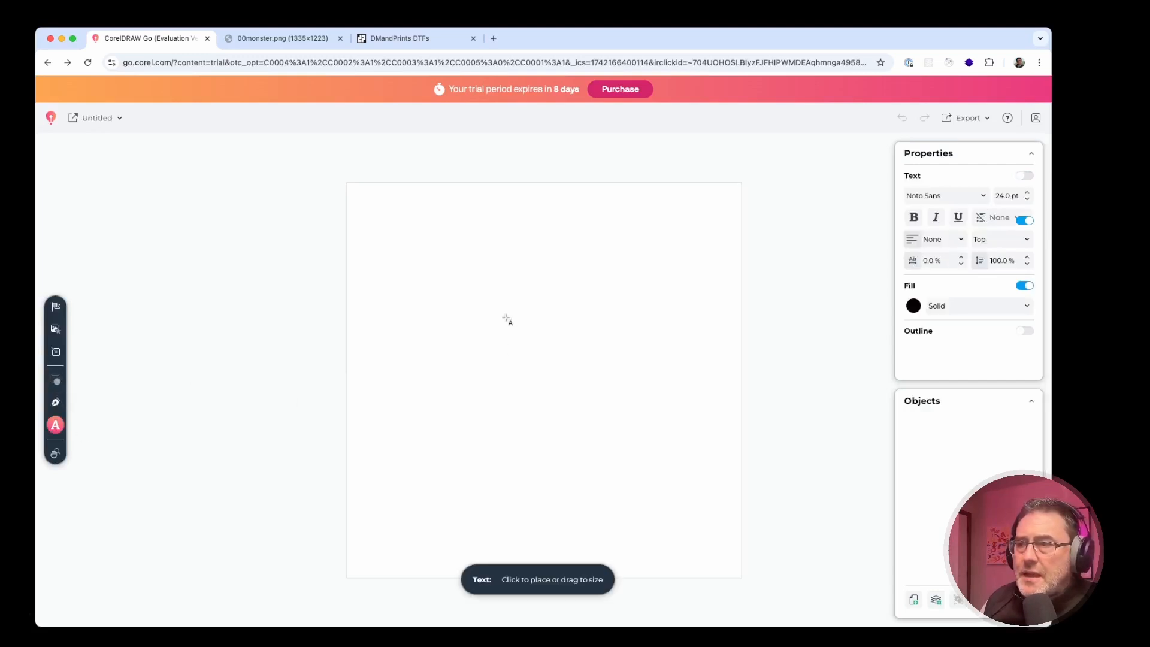
{"action": "left_click", "coordinate": [458, 271]}
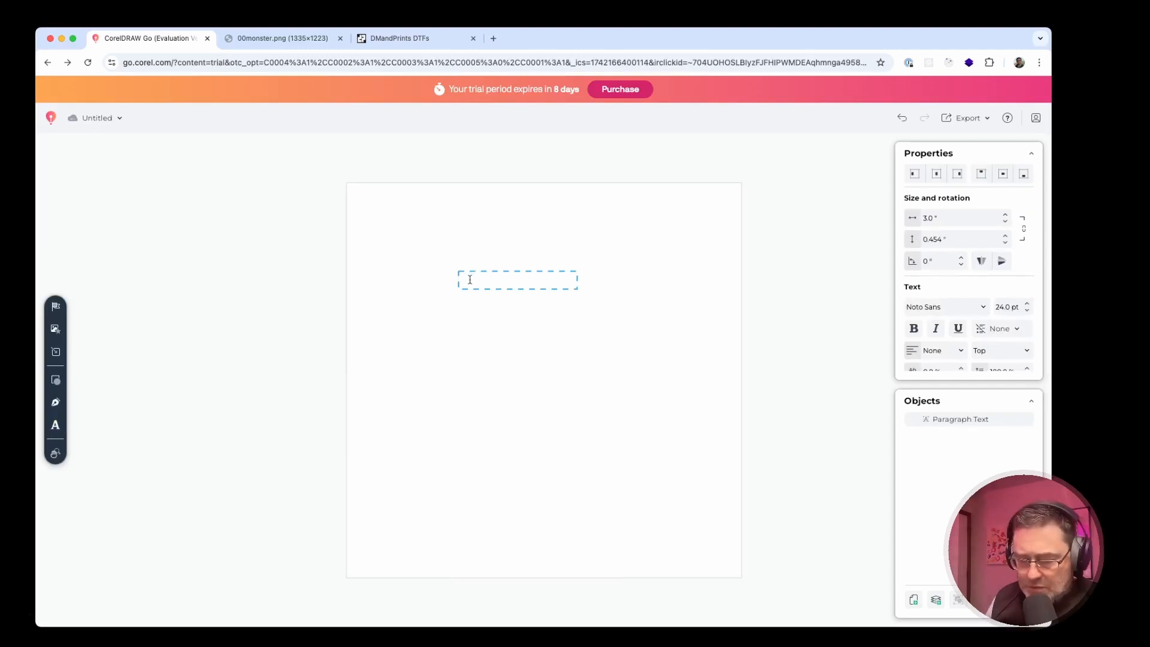
{"action": "type", "text": "MONSTER"}
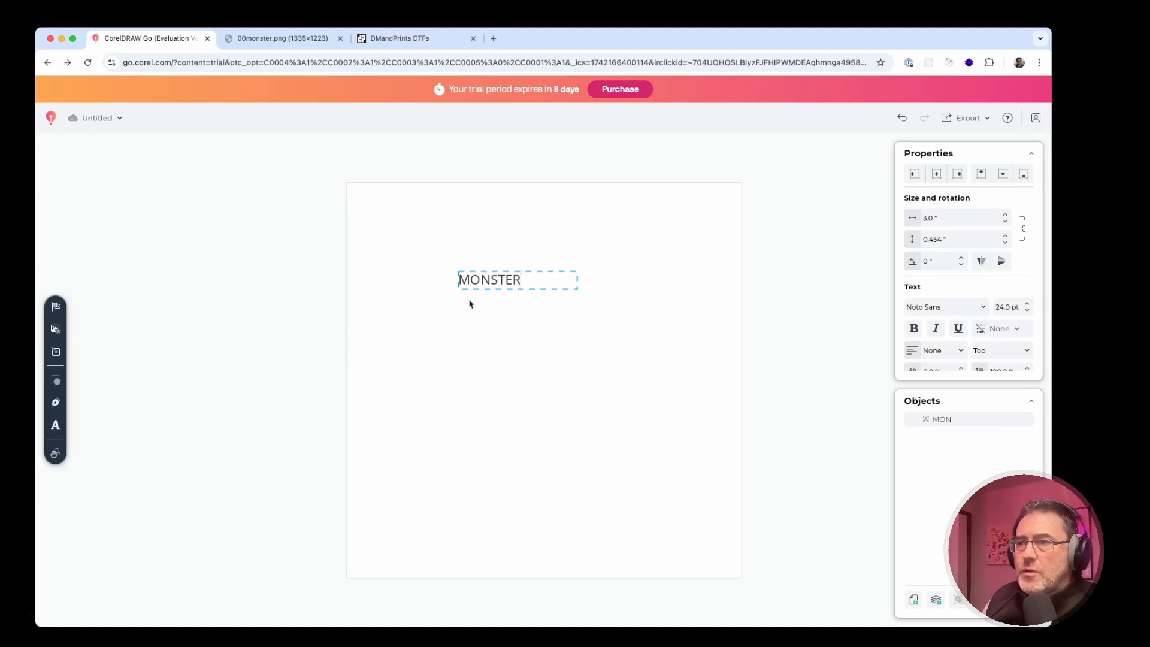
{"action": "left_click", "coordinate": [469, 304]}
Step: Set the MONSTER text's horizontal alignment to Center
{"action": "left_click", "coordinate": [492, 287]}
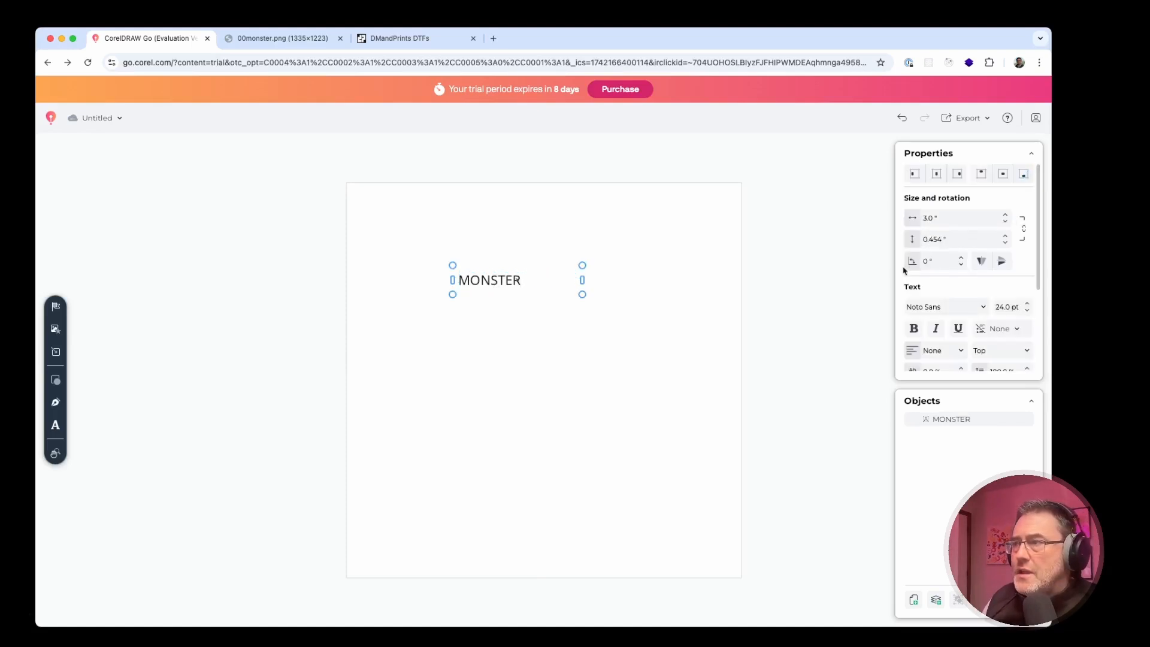
{"action": "scroll", "coordinate": [969, 341], "scroll_direction": "down", "scroll_amount": 3}
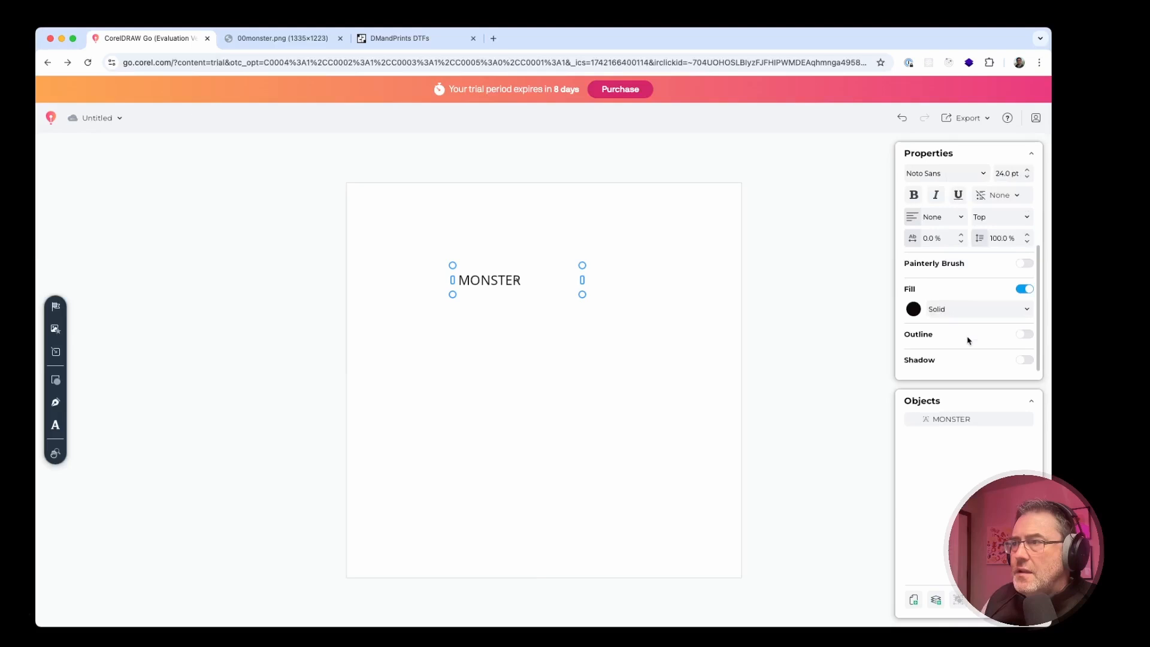
{"action": "scroll", "coordinate": [968, 339], "scroll_direction": "up", "scroll_amount": 3}
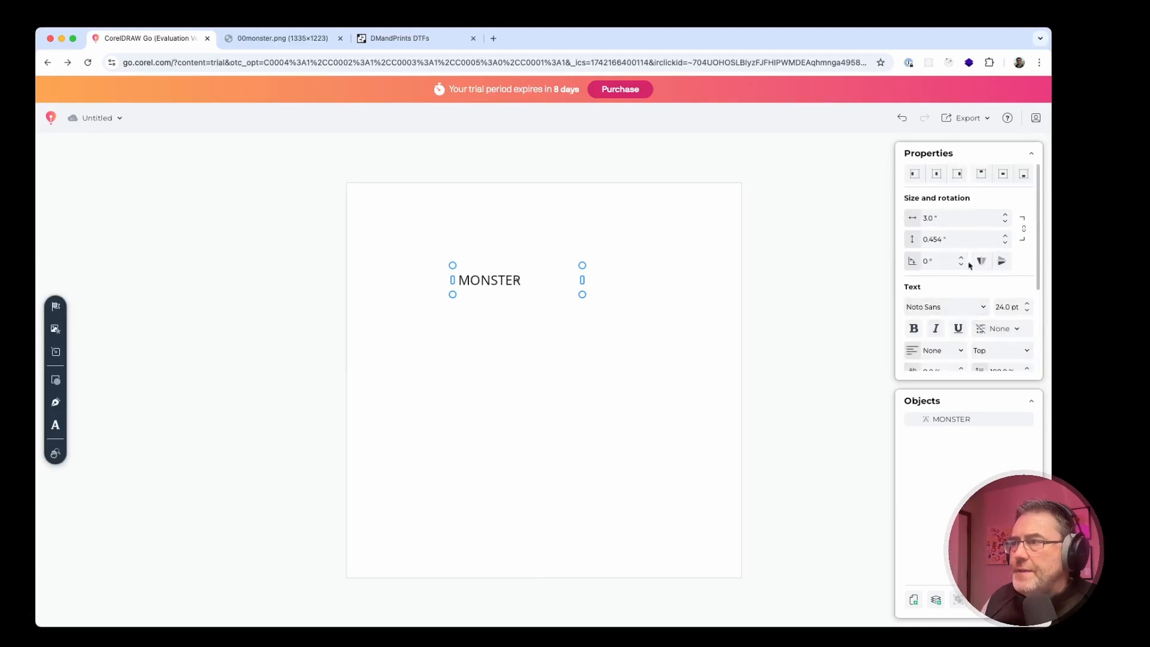
{"action": "scroll", "coordinate": [952, 276], "scroll_direction": "down", "scroll_amount": 2}
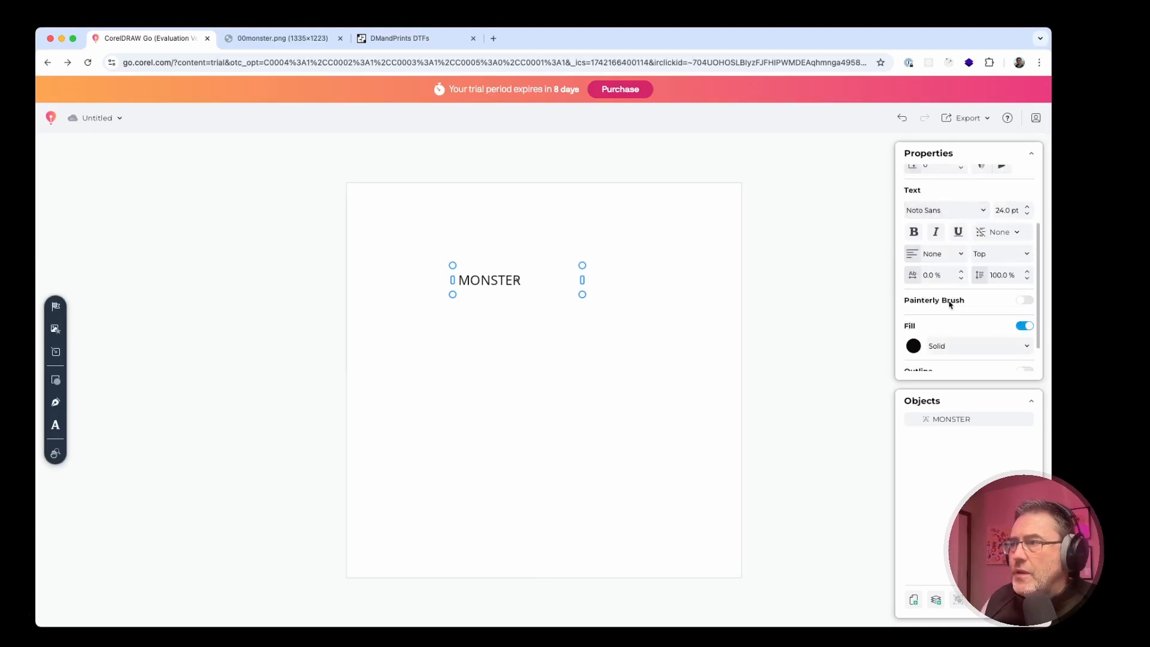
{"action": "left_click", "coordinate": [920, 256]}
{"action": "left_click", "coordinate": [922, 277]}
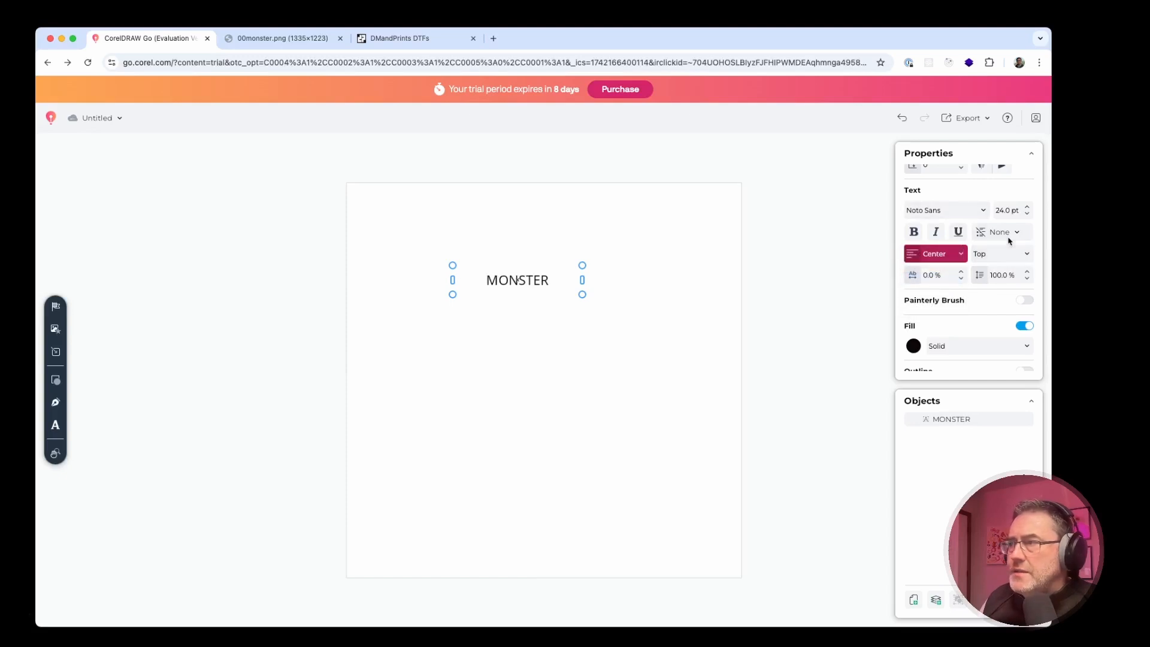
Step: Set the MONSTER text's font size to 48 pt and make it bold
{"action": "left_click", "coordinate": [1010, 212]}
{"action": "key", "text": "Up"}
{"action": "key", "text": "Up"}
{"action": "key", "text": "Up"}
{"action": "key", "text": "Up"}
{"action": "key", "text": "Up"}
{"action": "key", "text": "Up"}
{"action": "key", "text": "Up"}
{"action": "key", "text": "Up"}
{"action": "key", "text": "Up"}
{"action": "key", "text": "Up"}
{"action": "key", "text": "Up"}
{"action": "key", "text": "Up"}
{"action": "key", "text": "Up"}
{"action": "key", "text": "Up"}
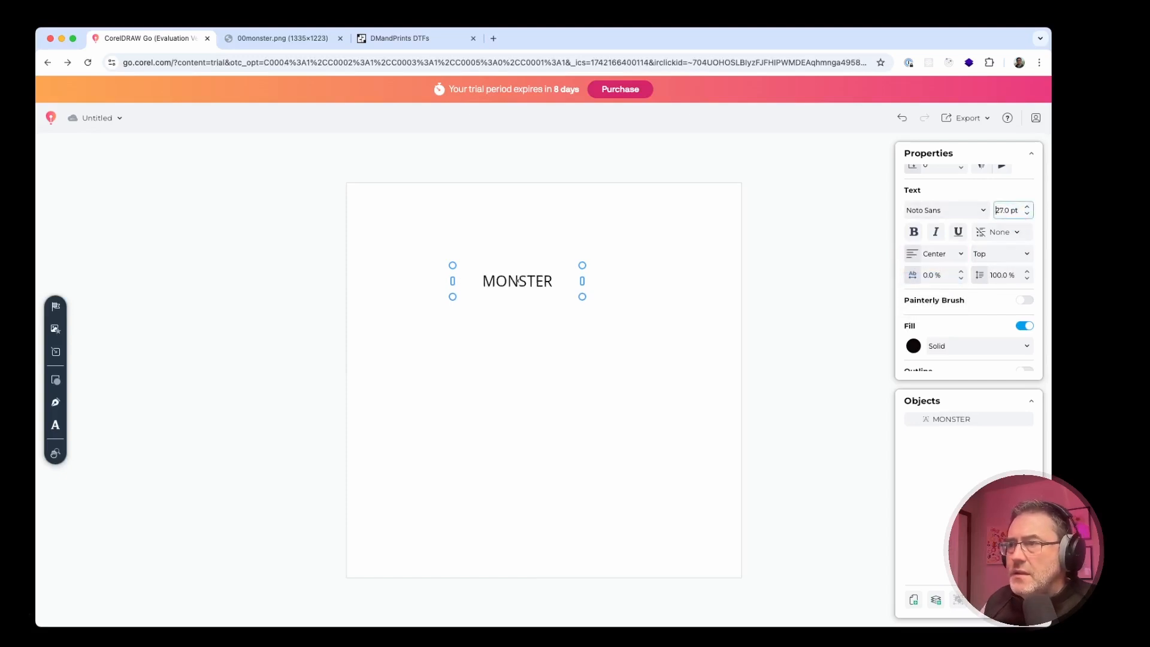
{"action": "key", "text": "Up"}
{"action": "key", "text": "Up"}
{"action": "key", "text": "Up"}
{"action": "key", "text": "Up"}
{"action": "key", "text": "Up"}
{"action": "key", "text": "Up"}
{"action": "key", "text": "Up"}
{"action": "key", "text": "Up"}
{"action": "key", "text": "Up"}
{"action": "key", "text": "Up"}
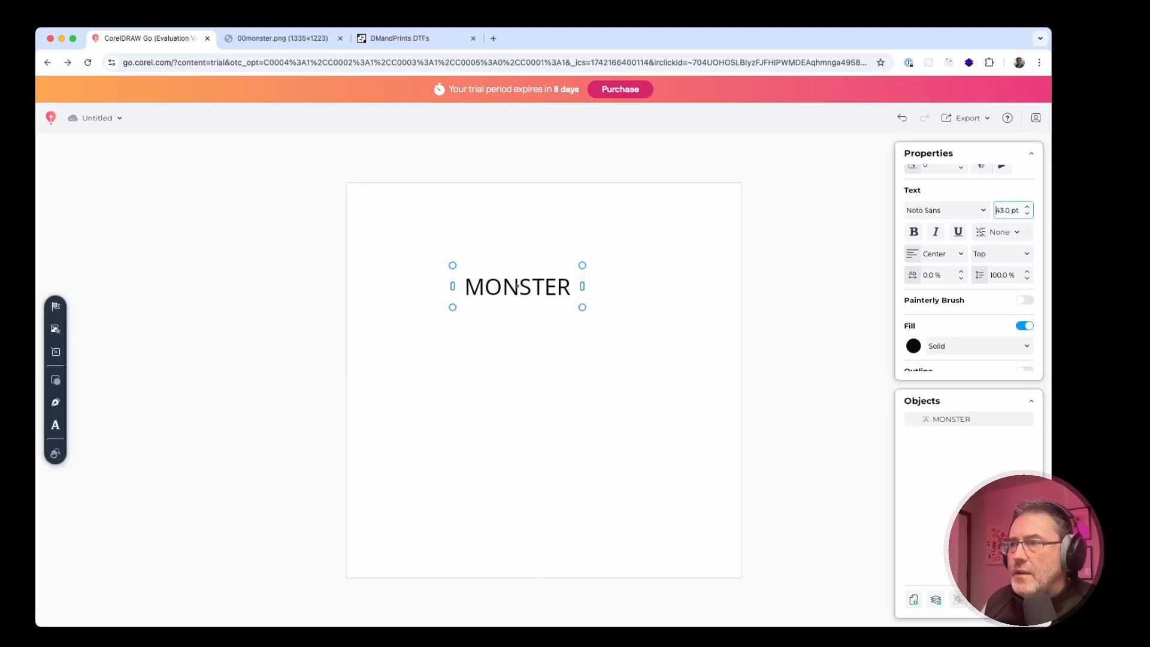
{"action": "left_click", "coordinate": [918, 235]}
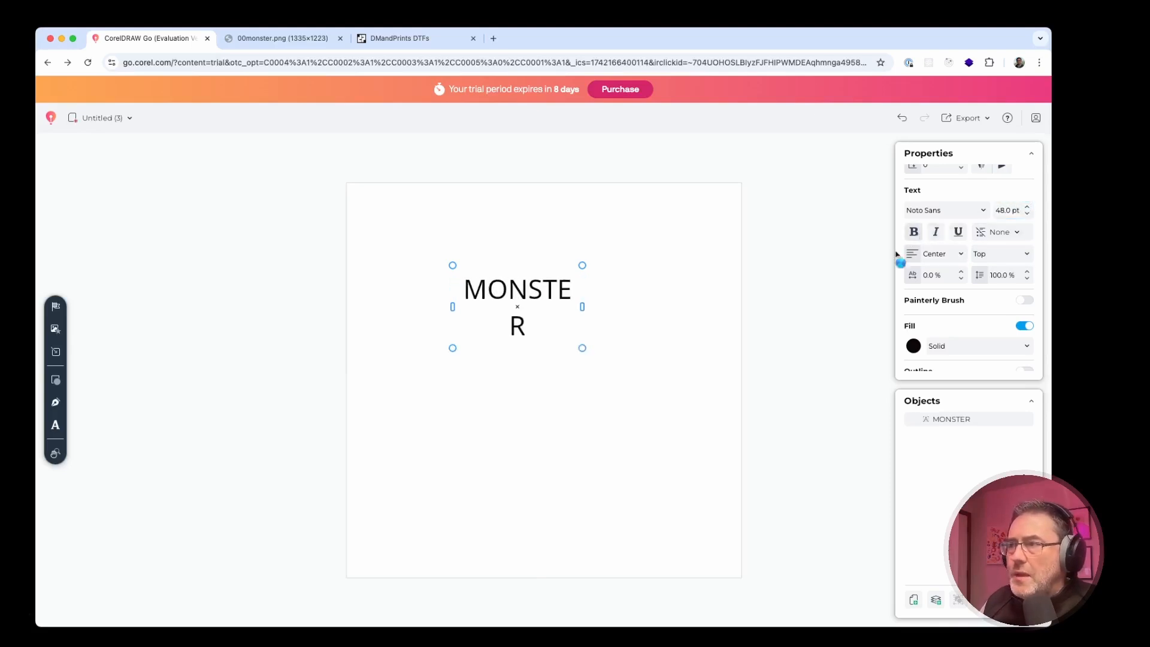
Step: Widen the MONSTER text frame so the word fits on one line, and move it up to the page's horizontal center
{"action": "left_click_drag", "start_coordinate": [583, 307], "coordinate": [621, 311]}
{"action": "left_click_drag", "start_coordinate": [538, 305], "coordinate": [542, 280]}
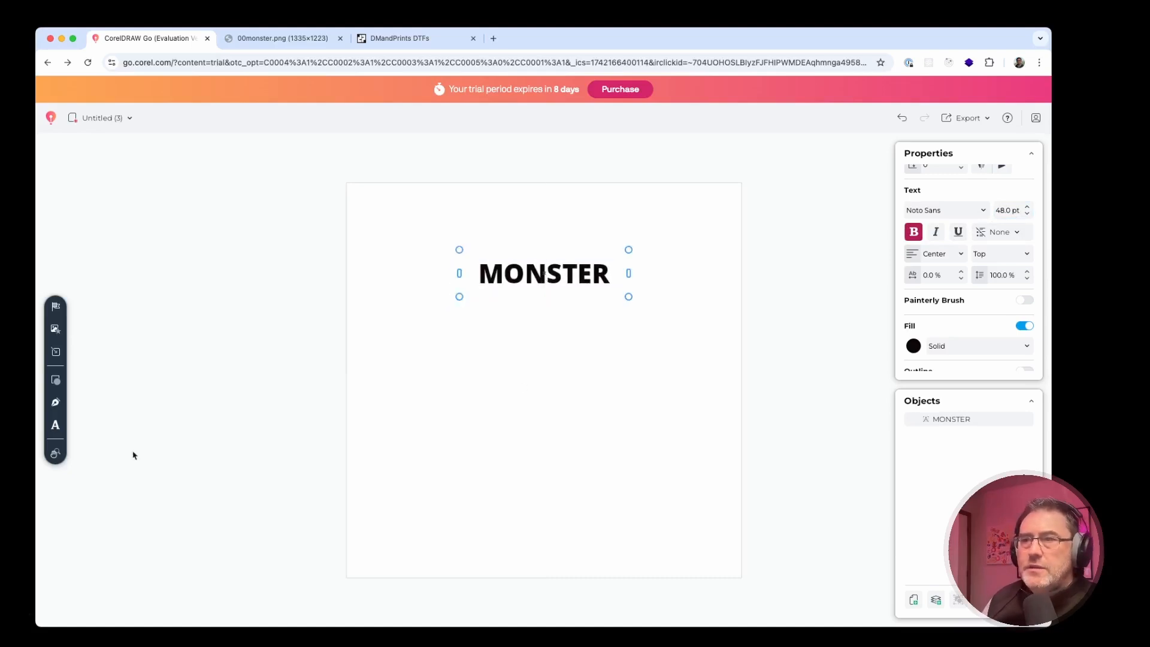
Step: Import 00monster.png from the png folder and place it below the MONSTER text, about 4.2 in wide
{"action": "left_click", "coordinate": [56, 354]}
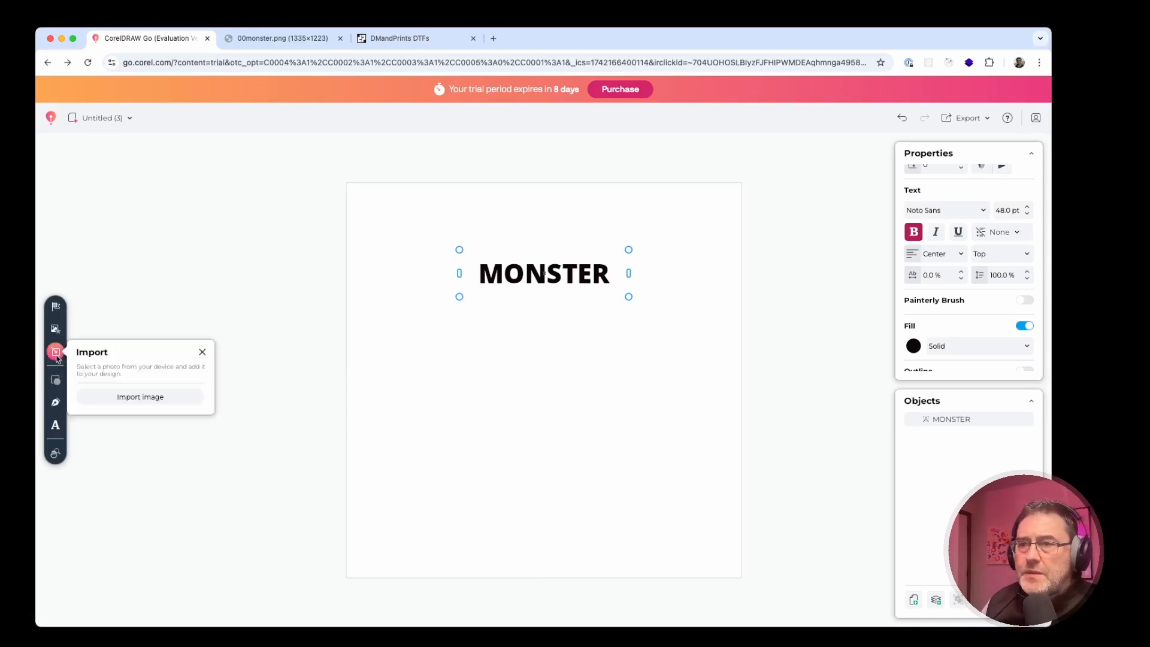
{"action": "left_click", "coordinate": [133, 400]}
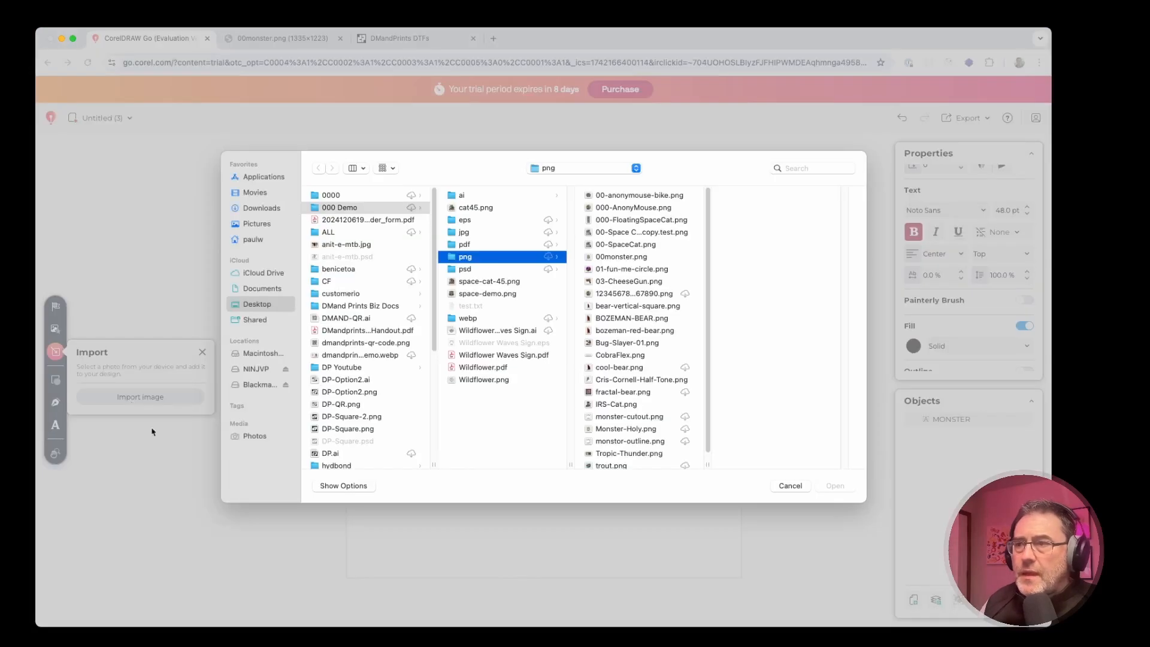
{"action": "left_click", "coordinate": [642, 257]}
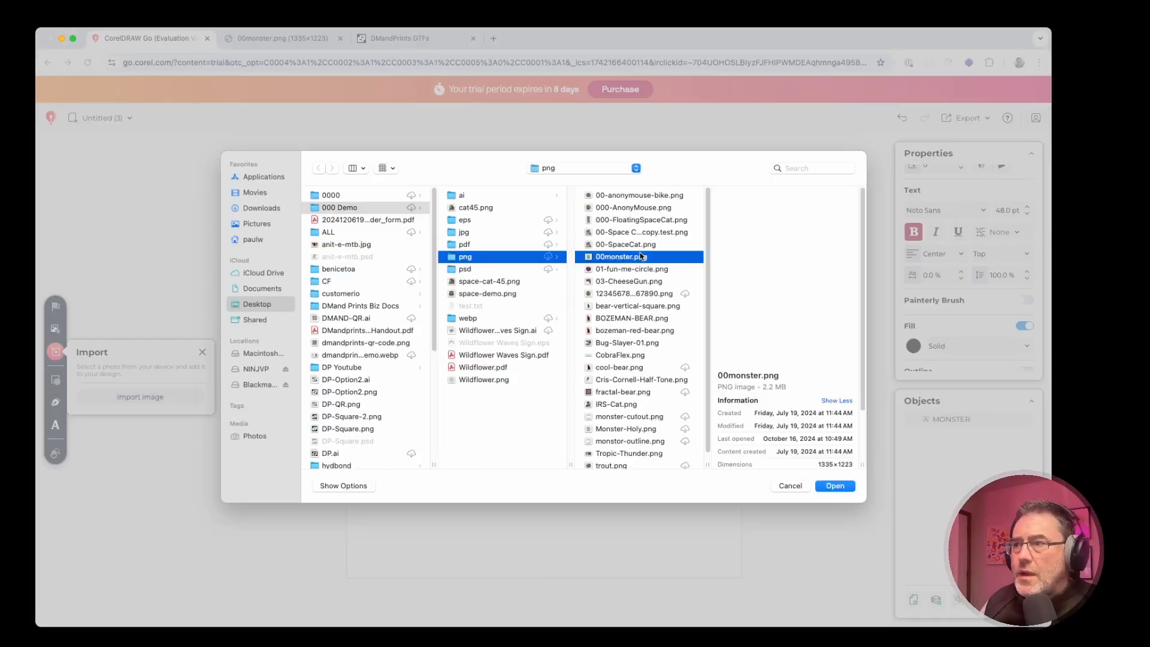
{"action": "left_click", "coordinate": [835, 486]}
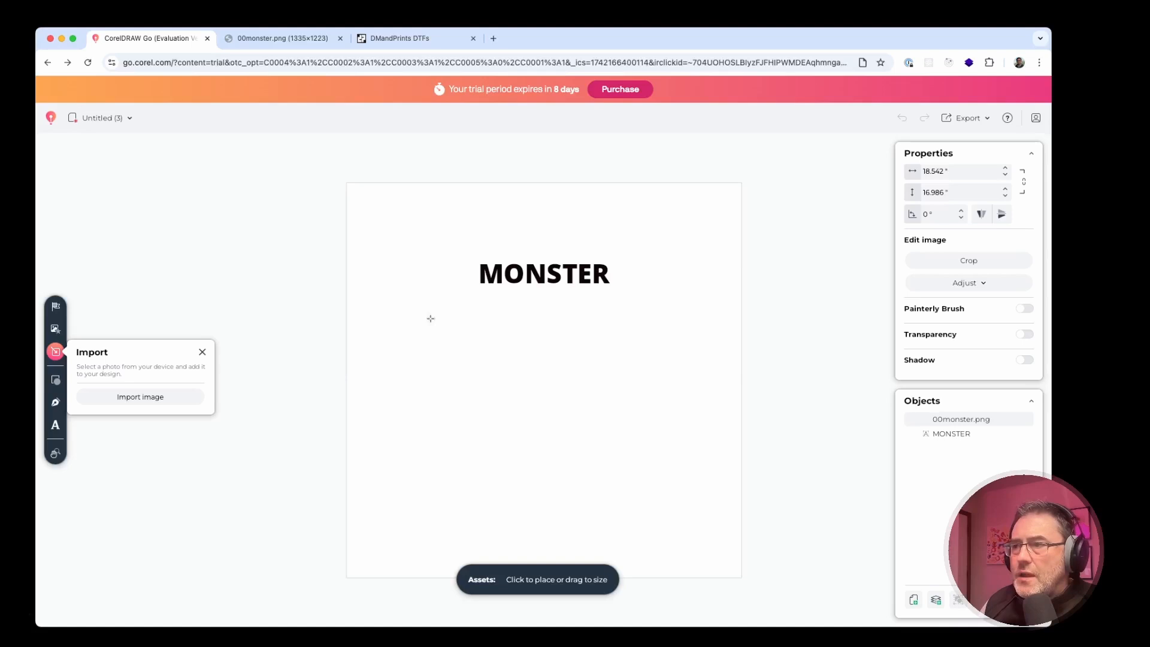
{"action": "left_click_drag", "start_coordinate": [469, 336], "coordinate": [642, 493]}
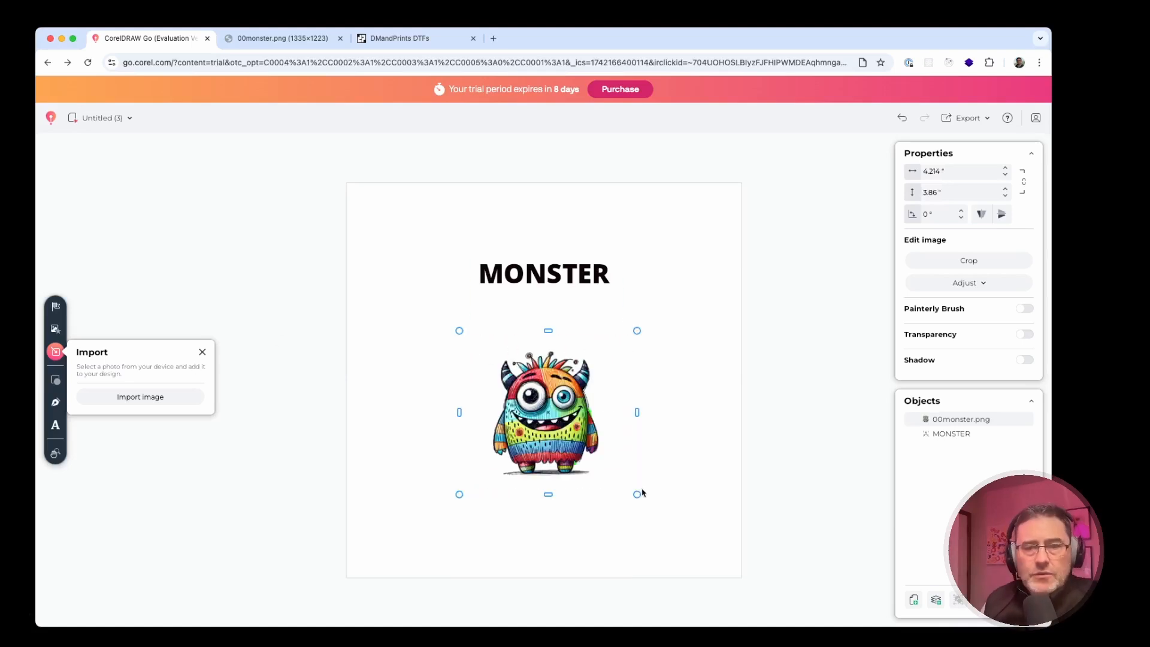
Step: Enlarge the monster image to about 8.9 × 8.2 in and position it centrally beneath the MONSTER text
{"action": "left_click_drag", "start_coordinate": [542, 426], "coordinate": [499, 369]}
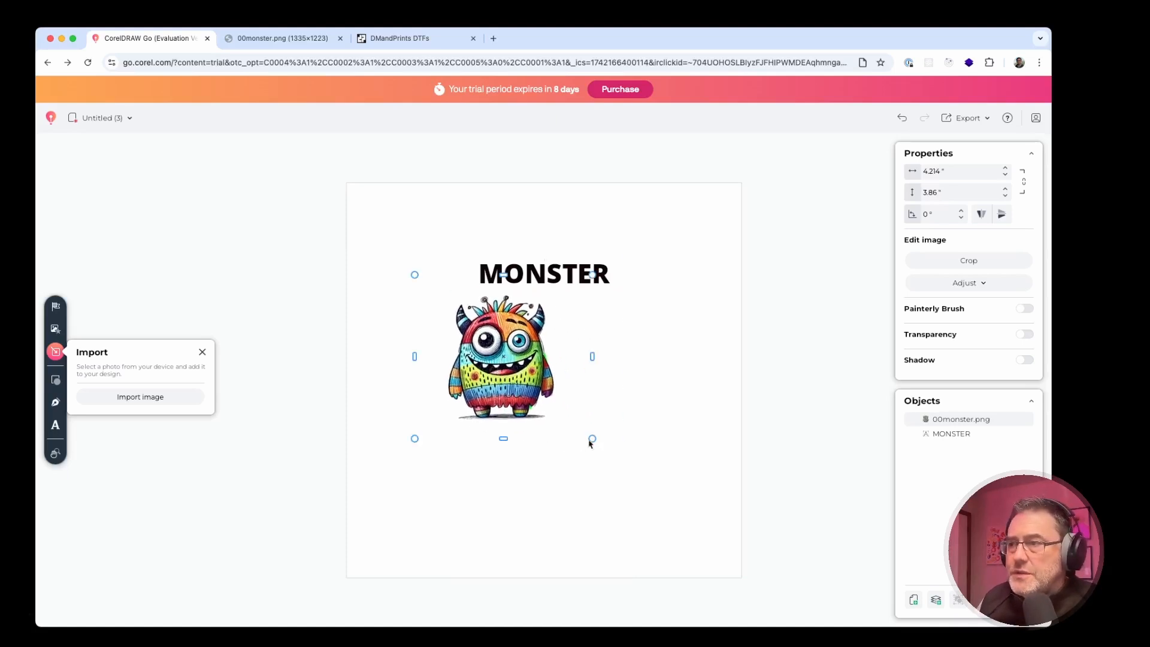
{"action": "left_click_drag", "start_coordinate": [590, 443], "coordinate": [726, 564]}
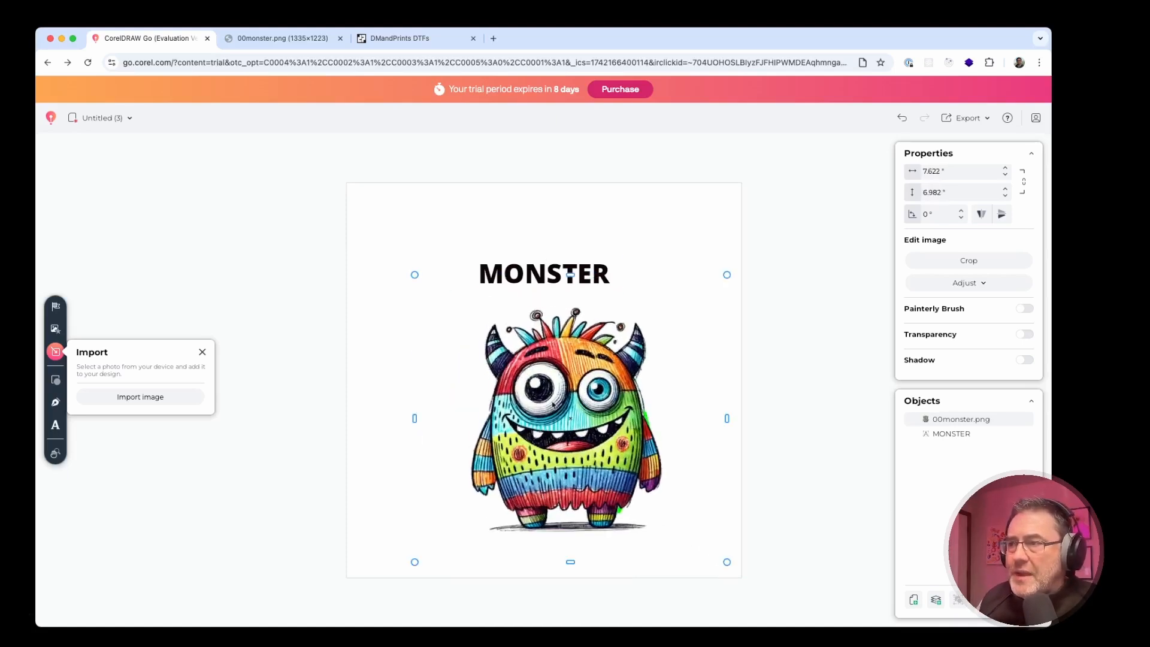
{"action": "left_click_drag", "start_coordinate": [552, 405], "coordinate": [499, 387]}
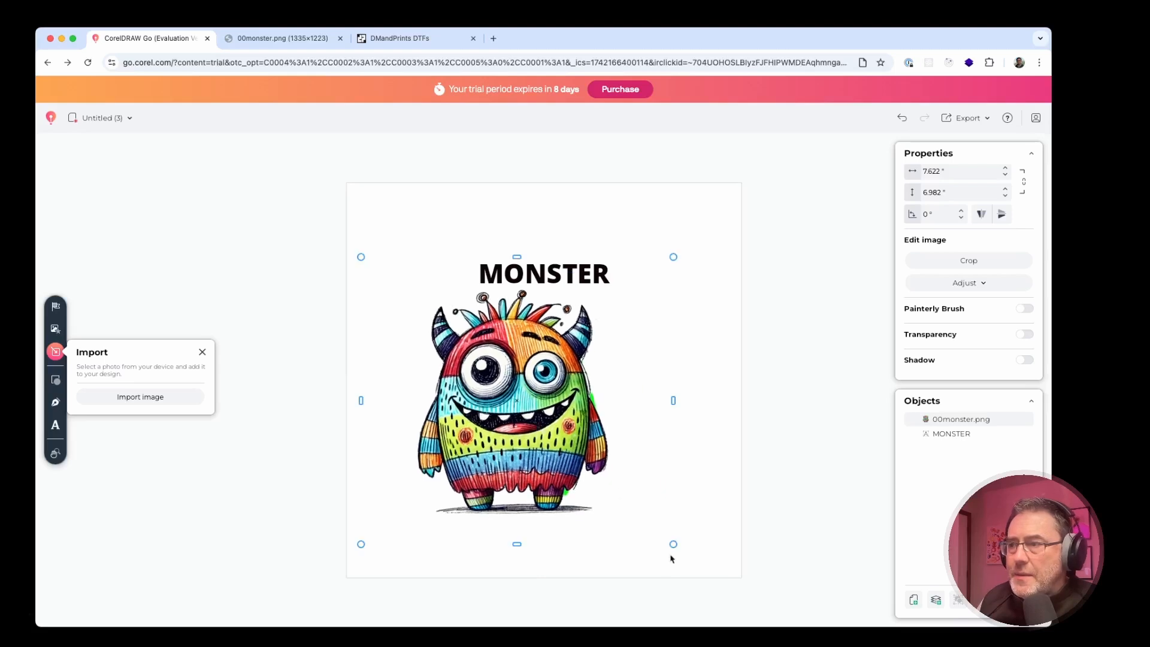
{"action": "left_click_drag", "start_coordinate": [673, 543], "coordinate": [725, 591]}
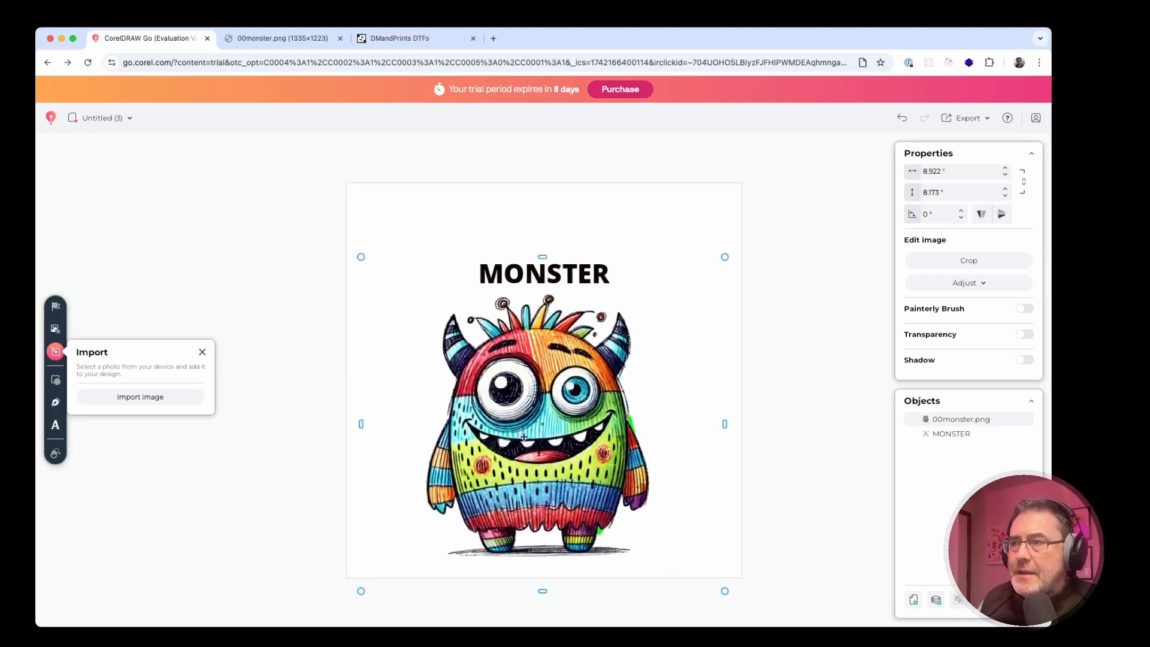
{"action": "mouse_move", "coordinate": [524, 438]}
{"action": "left_mouse_down"}
{"action": "mouse_move", "coordinate": [527, 422]}
{"action": "mouse_move", "coordinate": [536, 432]}
{"action": "left_mouse_up"}
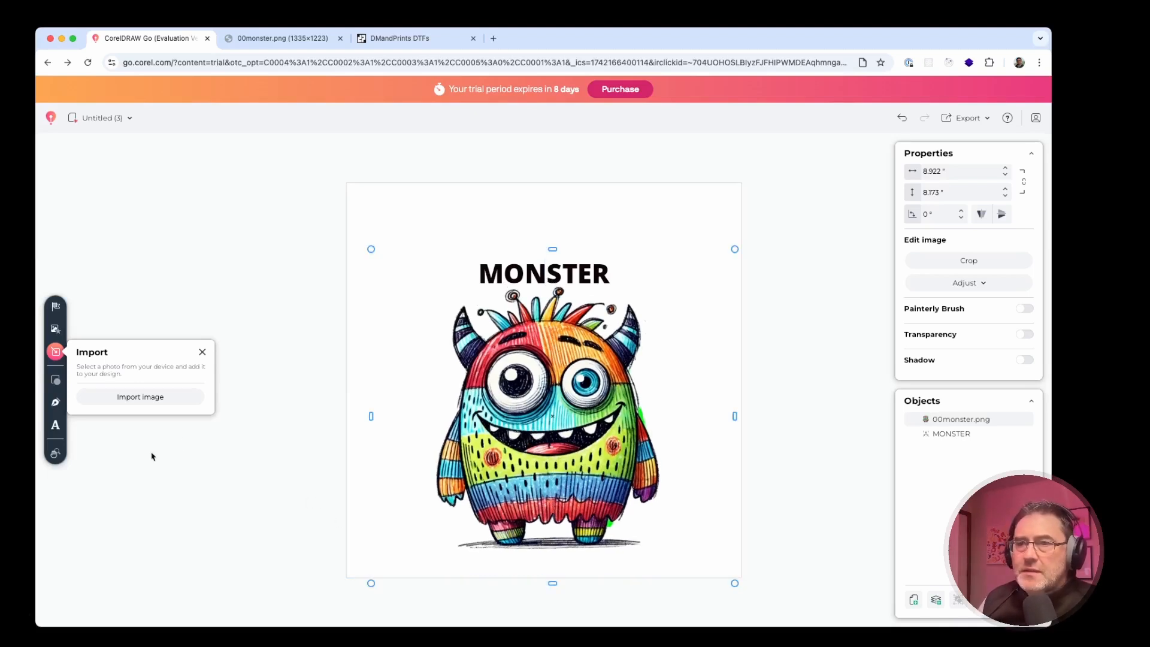
Step: Draw a seven-pointed star about 2.2 × 2.1 in overlapping the monster's upper left side
{"action": "left_click", "coordinate": [56, 383]}
{"action": "left_click", "coordinate": [56, 382]}
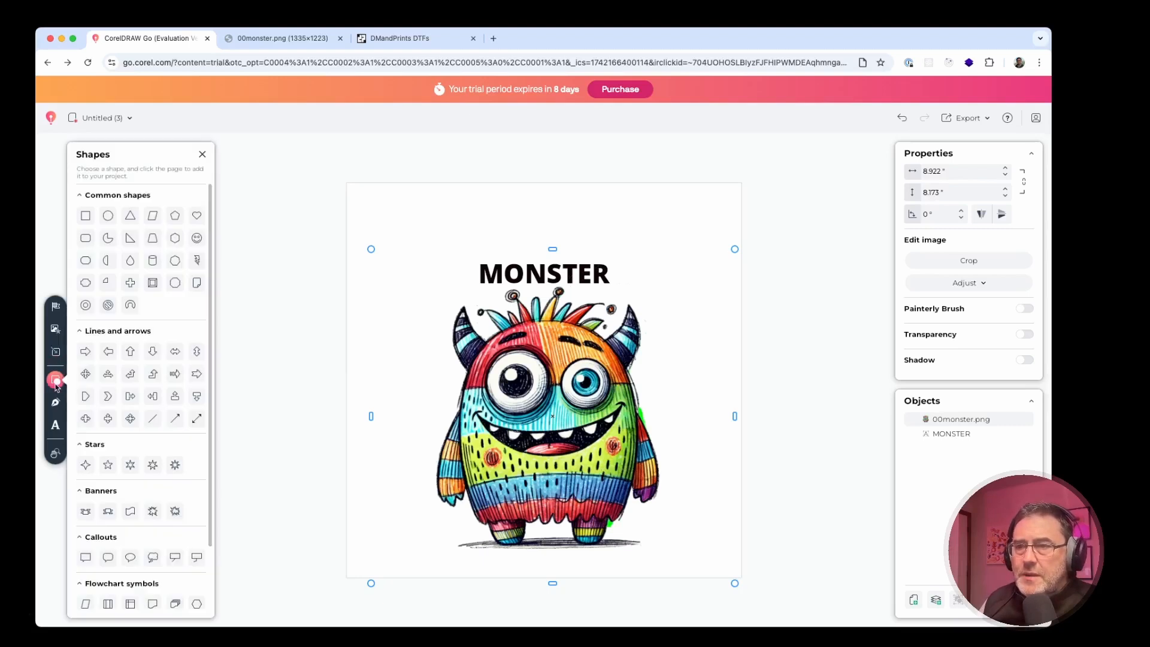
{"action": "scroll", "coordinate": [148, 449], "scroll_direction": "down", "scroll_amount": 2}
{"action": "scroll", "coordinate": [148, 450], "scroll_direction": "down", "scroll_amount": 1}
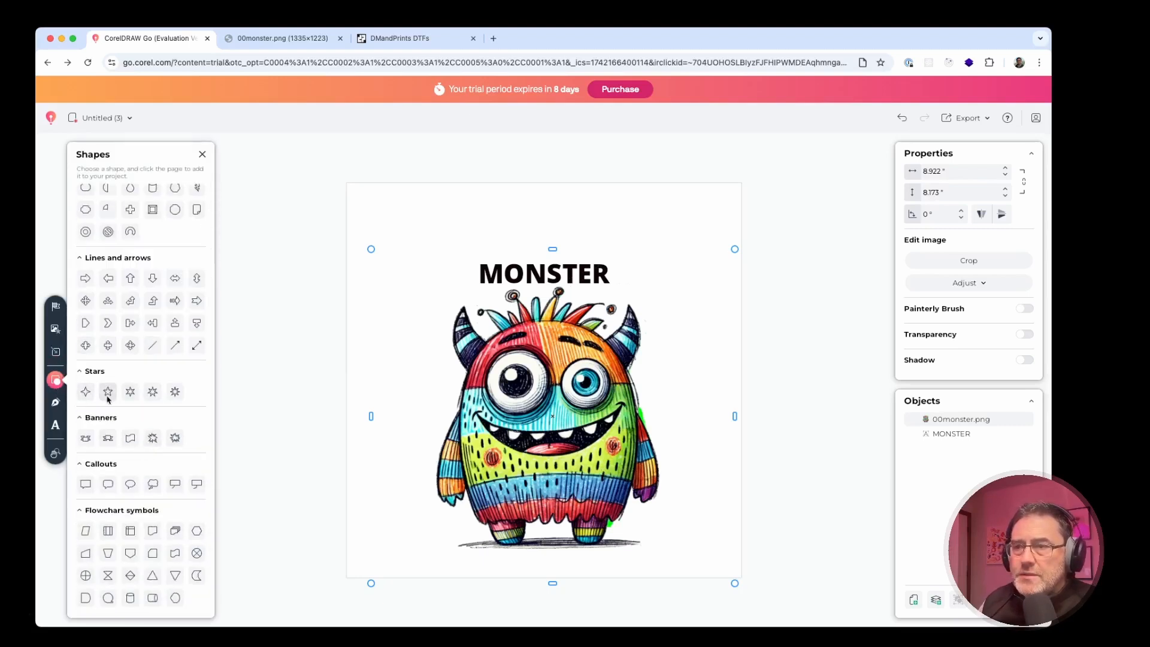
{"action": "left_click", "coordinate": [152, 392]}
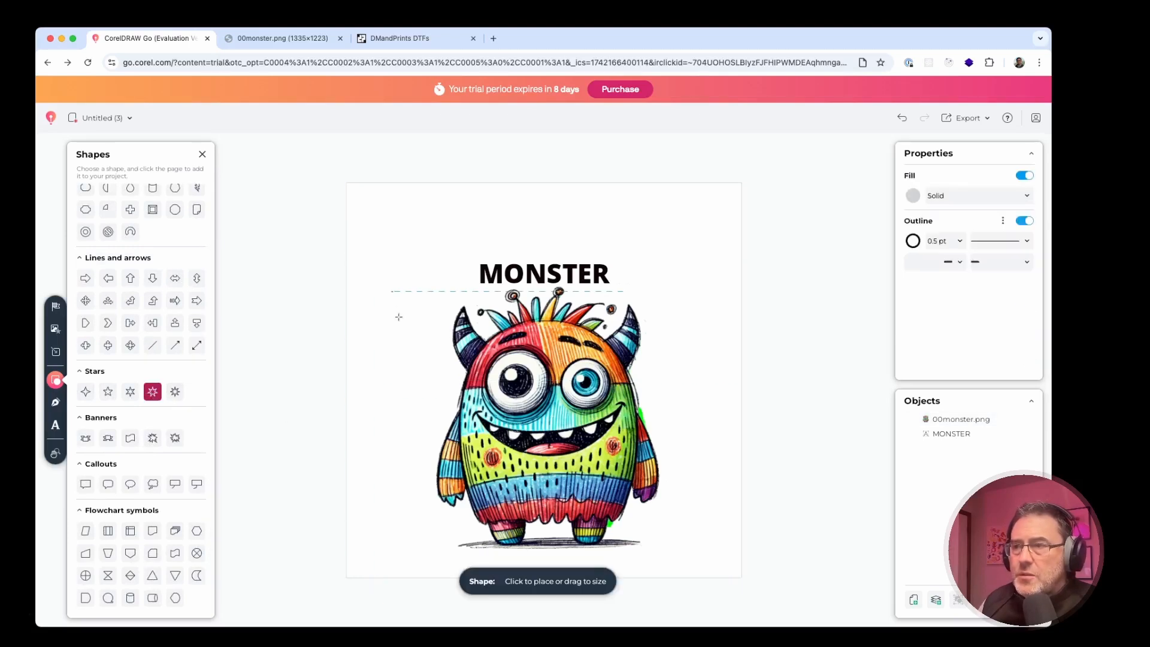
{"action": "mouse_move", "coordinate": [387, 286]}
{"action": "left_mouse_down"}
{"action": "mouse_move", "coordinate": [464, 384]}
{"action": "mouse_move", "coordinate": [484, 382]}
{"action": "left_mouse_up"}
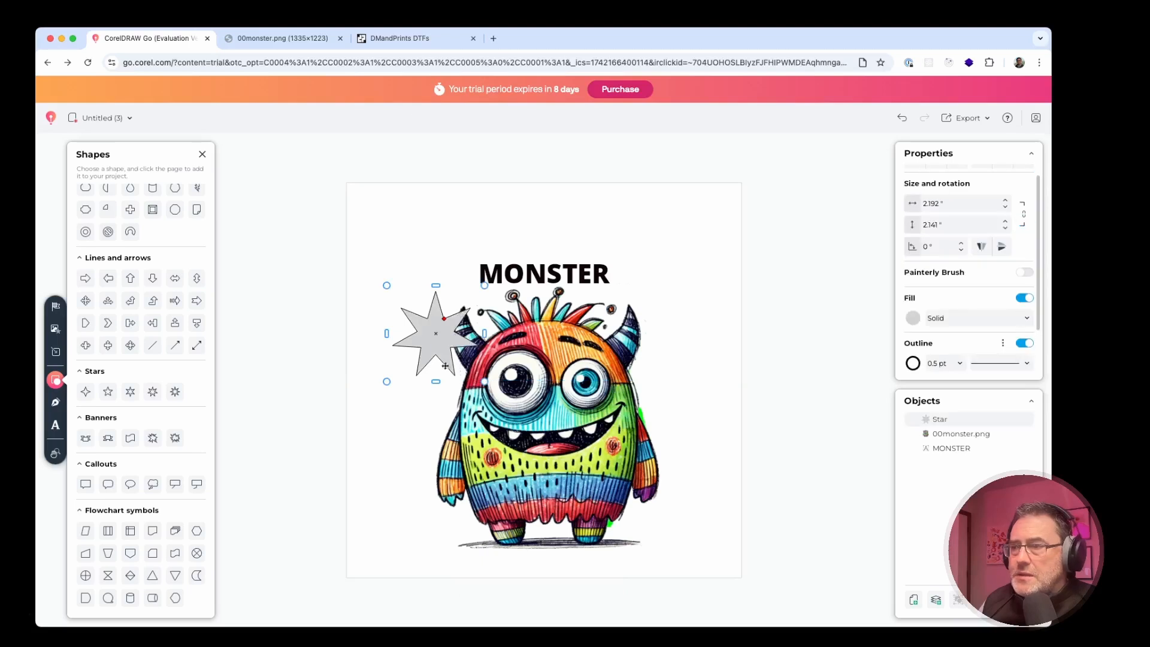
Step: Fill the star with a custom bright green color
{"action": "left_click", "coordinate": [911, 319]}
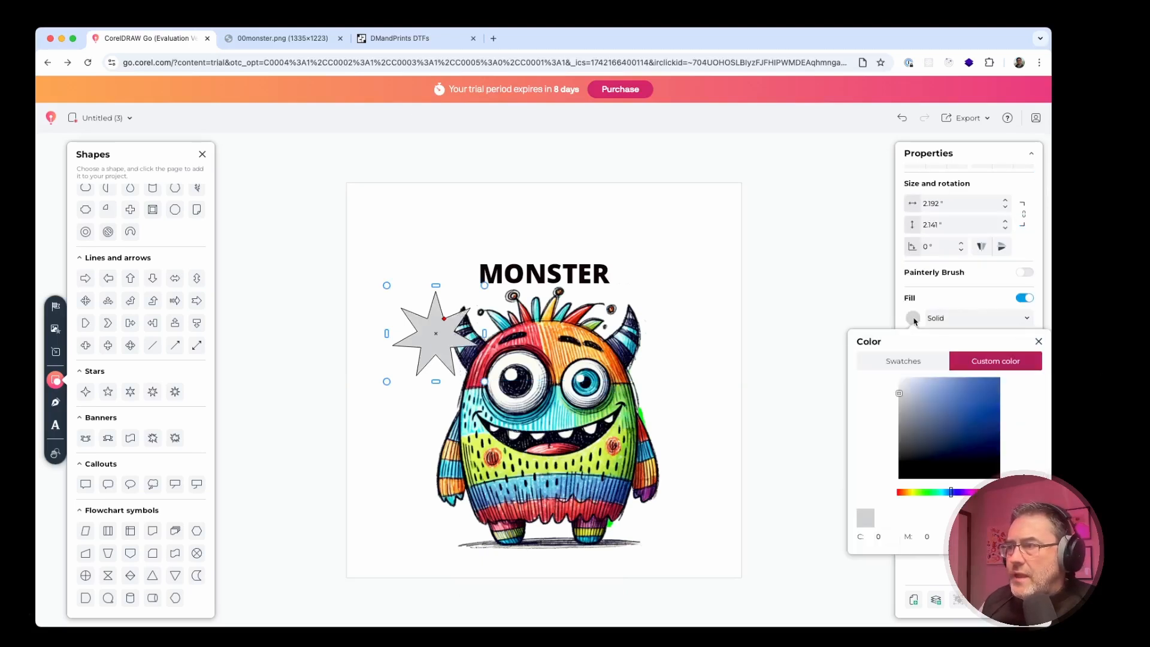
{"action": "left_click", "coordinate": [931, 493]}
{"action": "mouse_move", "coordinate": [992, 403]}
{"action": "left_mouse_down"}
{"action": "mouse_move", "coordinate": [991, 386]}
{"action": "mouse_move", "coordinate": [979, 389]}
{"action": "mouse_move", "coordinate": [993, 381]}
{"action": "left_mouse_up"}
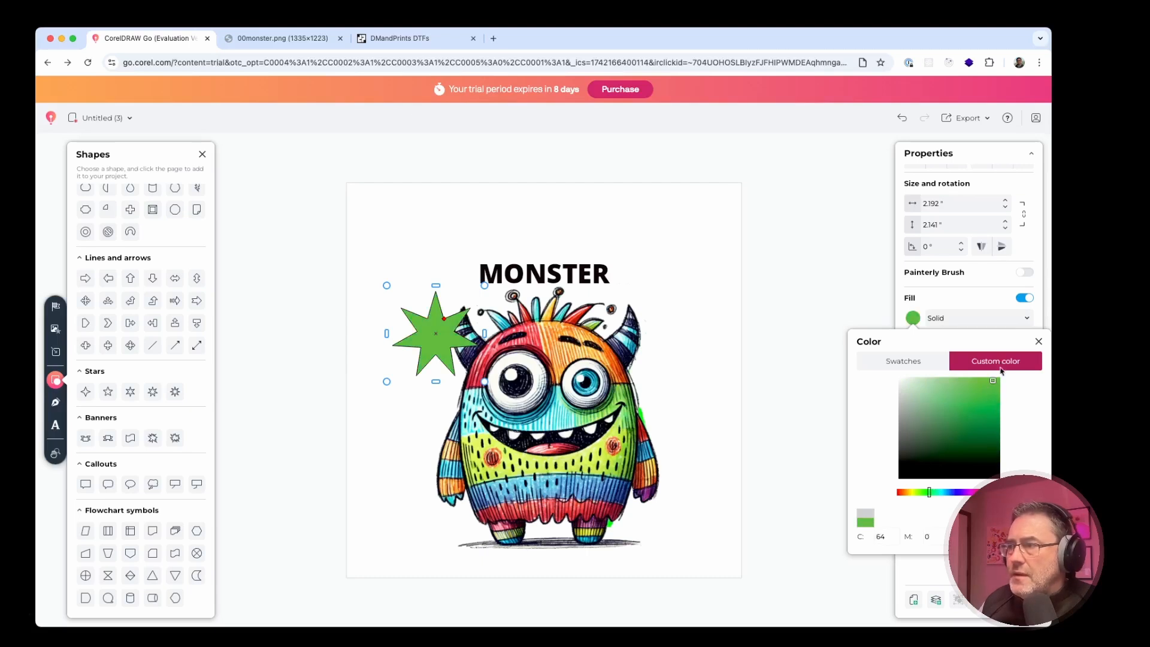
{"action": "left_click", "coordinate": [1039, 340]}
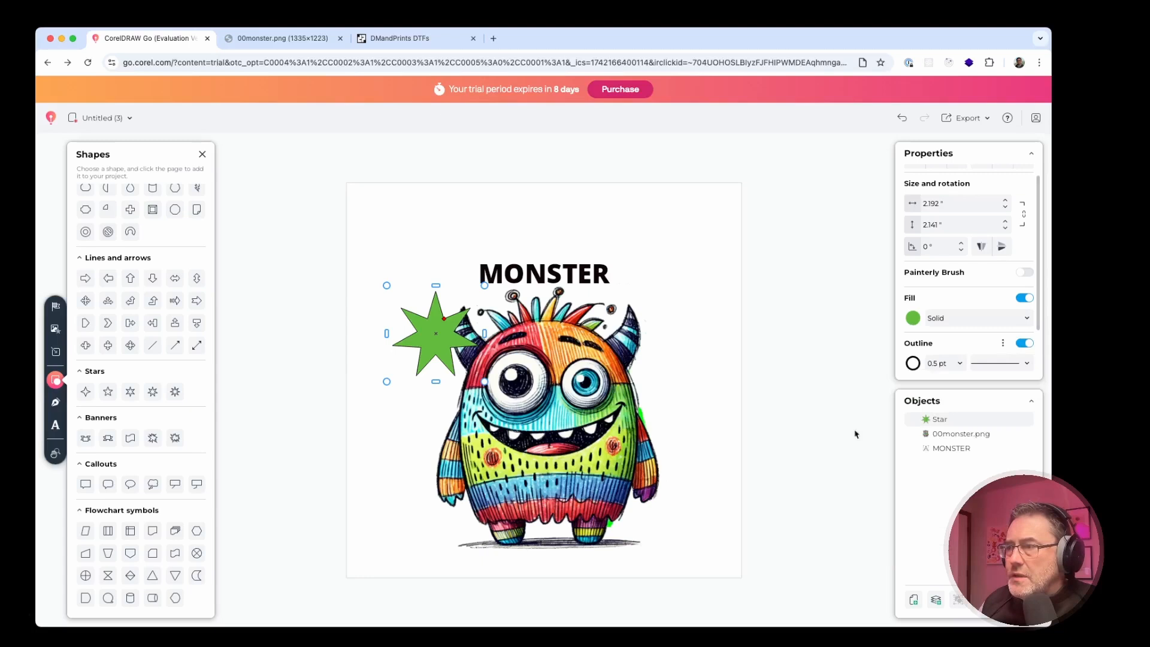
Step: Give the star's outline a custom bright orange-red color
{"action": "left_click", "coordinate": [912, 363]}
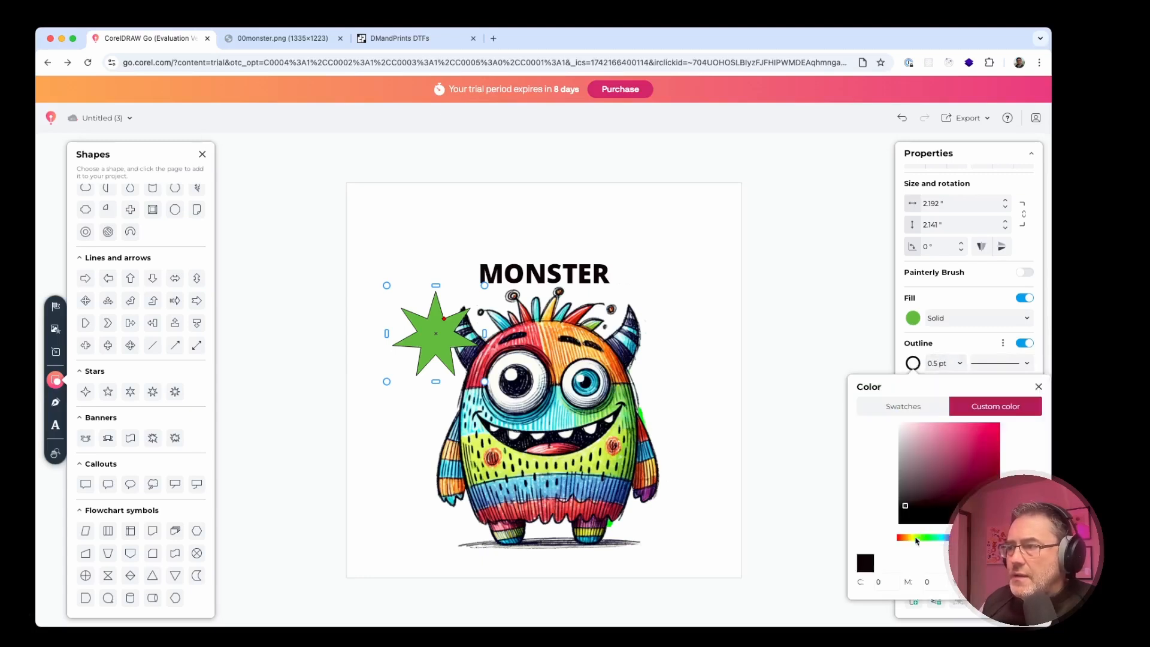
{"action": "left_click", "coordinate": [902, 537]}
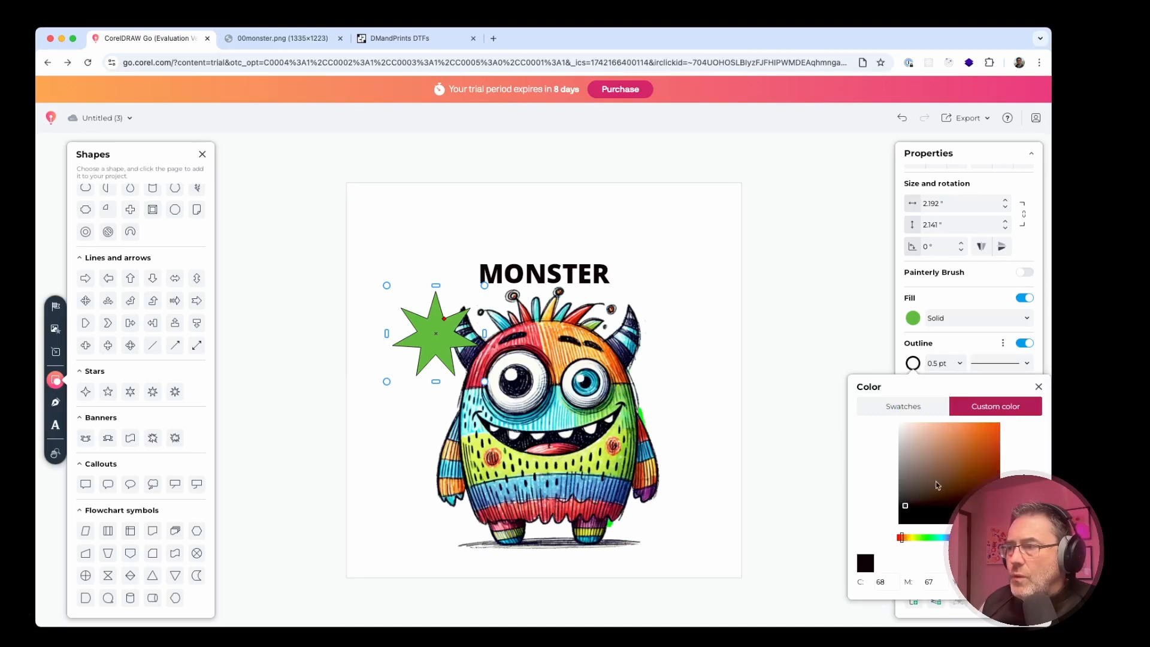
{"action": "left_click", "coordinate": [1000, 422]}
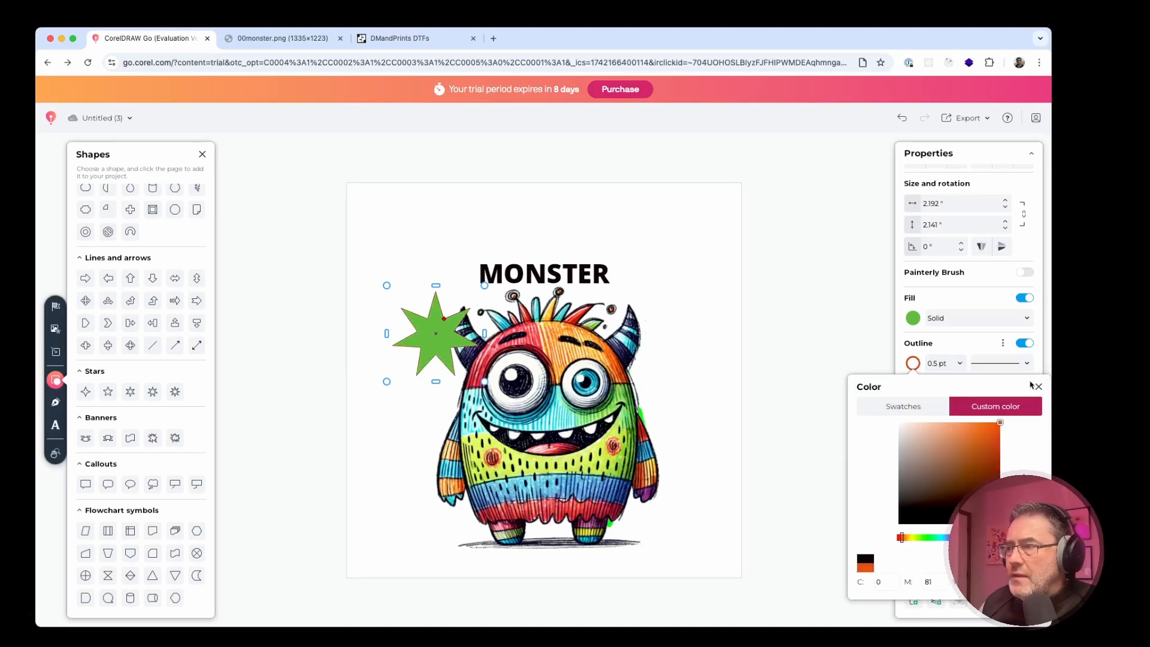
{"action": "left_click", "coordinate": [1037, 386]}
Step: Thicken the star's outline, trying 12 pt and settling on a width of 8 pt
{"action": "left_click", "coordinate": [947, 363]}
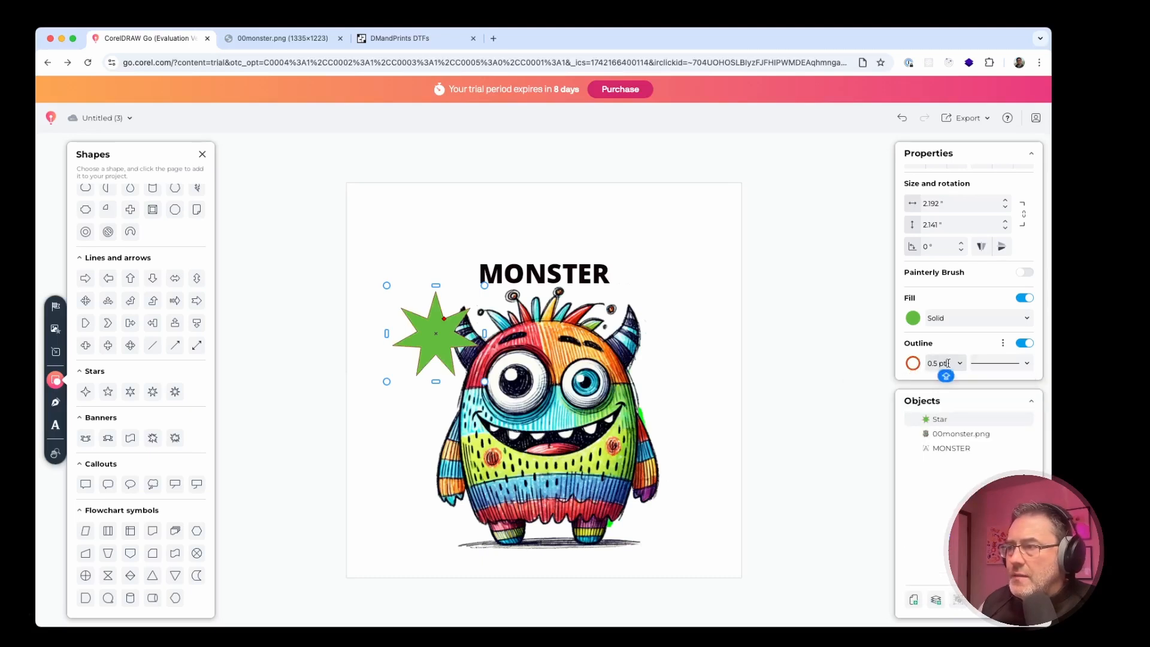
{"action": "key", "text": "Up"}
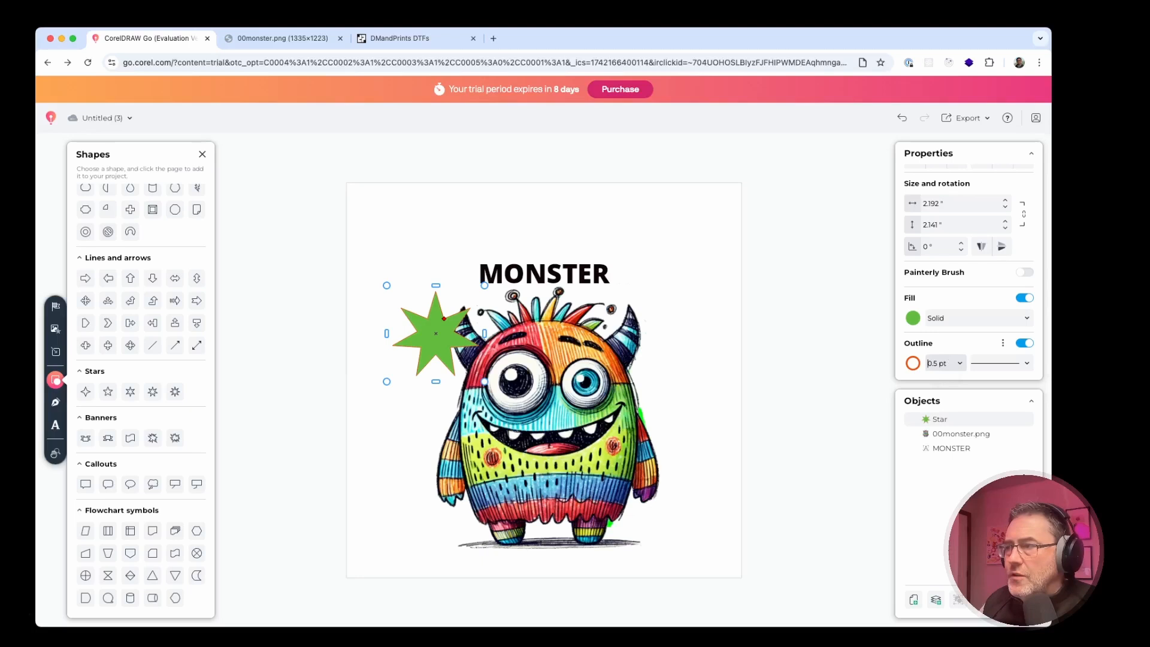
{"action": "left_click", "coordinate": [961, 364]}
{"action": "left_click", "coordinate": [940, 476]}
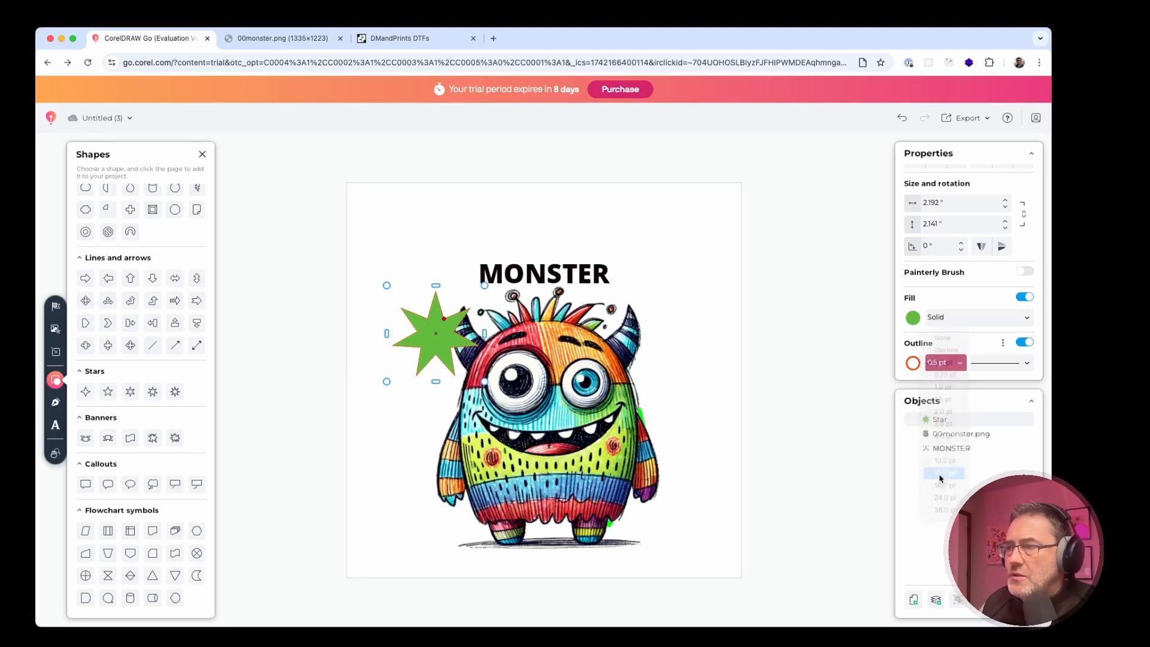
{"action": "left_click", "coordinate": [961, 364]}
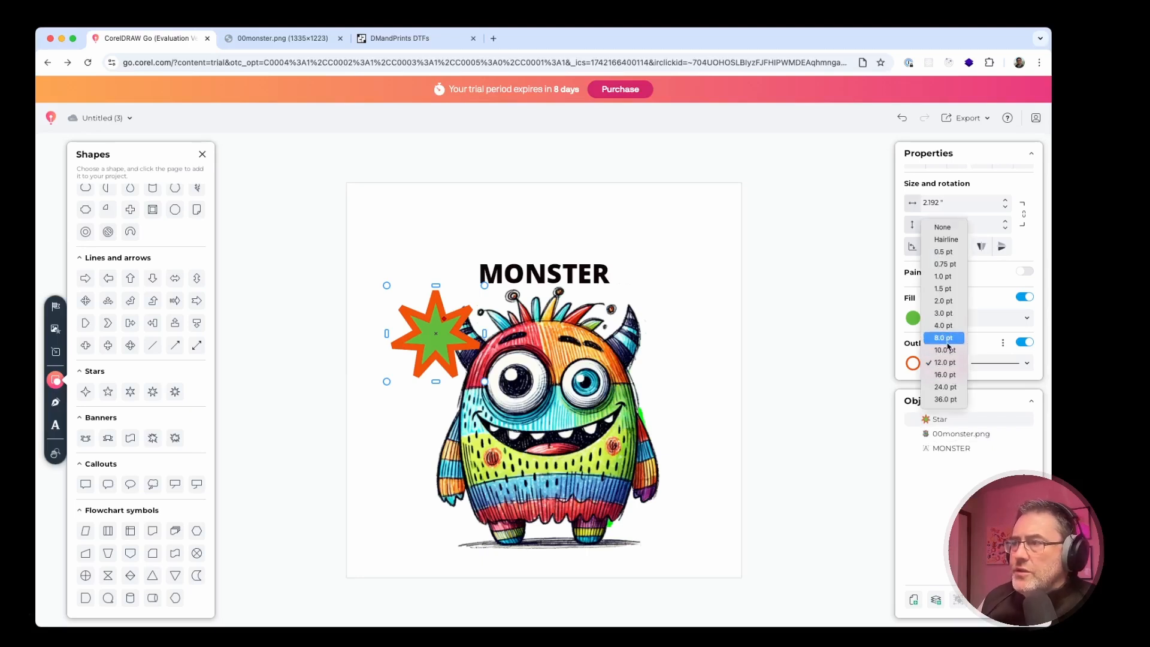
{"action": "left_click", "coordinate": [947, 342]}
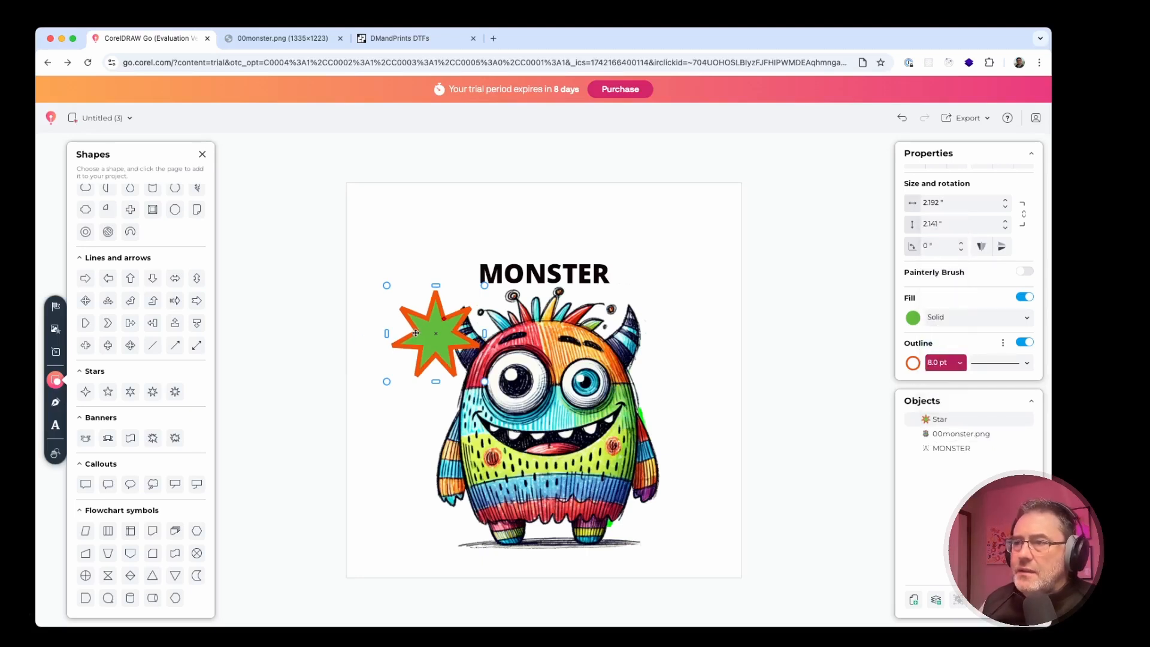
Step: Move the star to the monster's right side, allow clipboard access, and paste a copy over the upper left horn
{"action": "left_click_drag", "start_coordinate": [419, 338], "coordinate": [552, 422]}
{"action": "left_click_drag", "start_coordinate": [557, 421], "coordinate": [672, 371]}
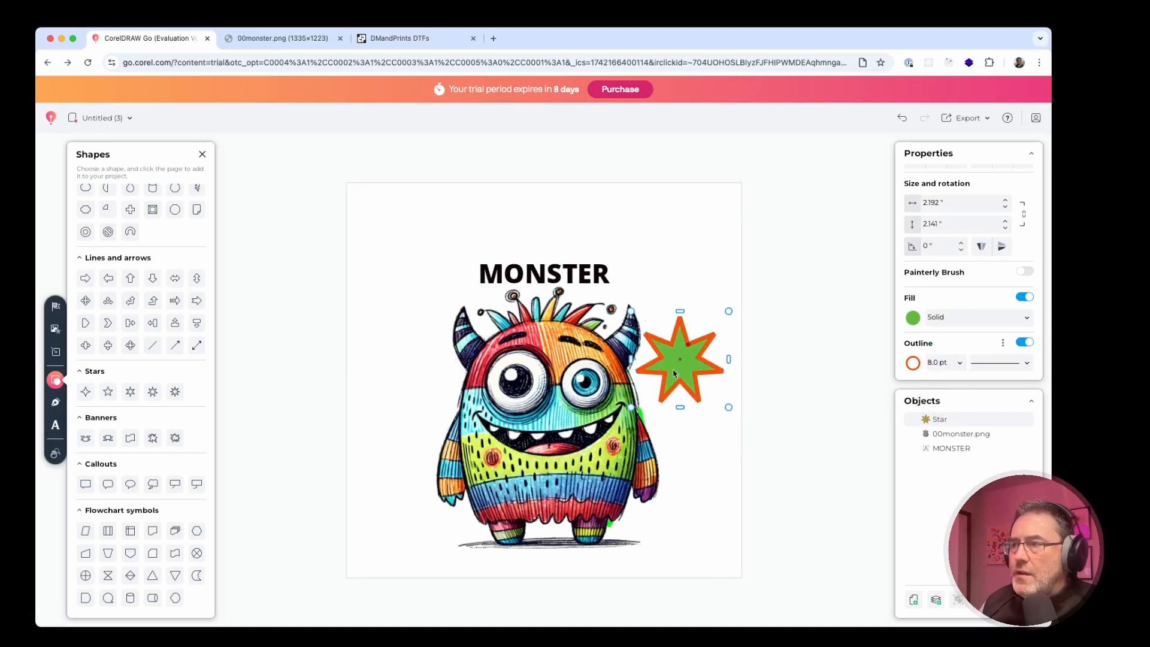
{"action": "key", "text": "super+v"}
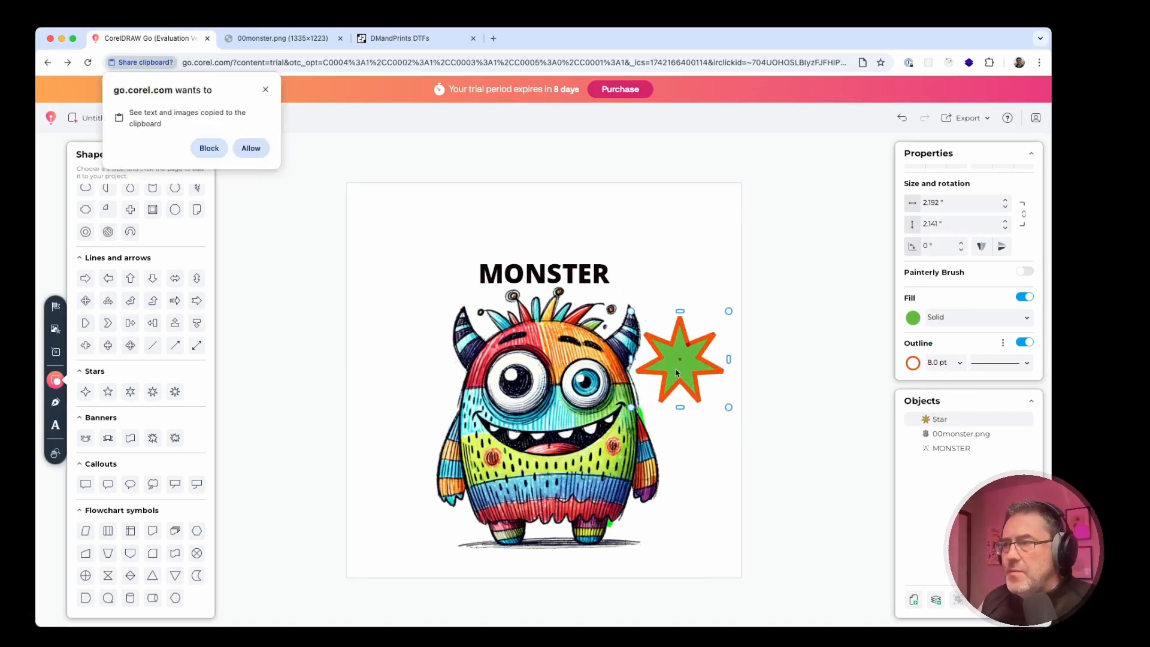
{"action": "left_click", "coordinate": [246, 149]}
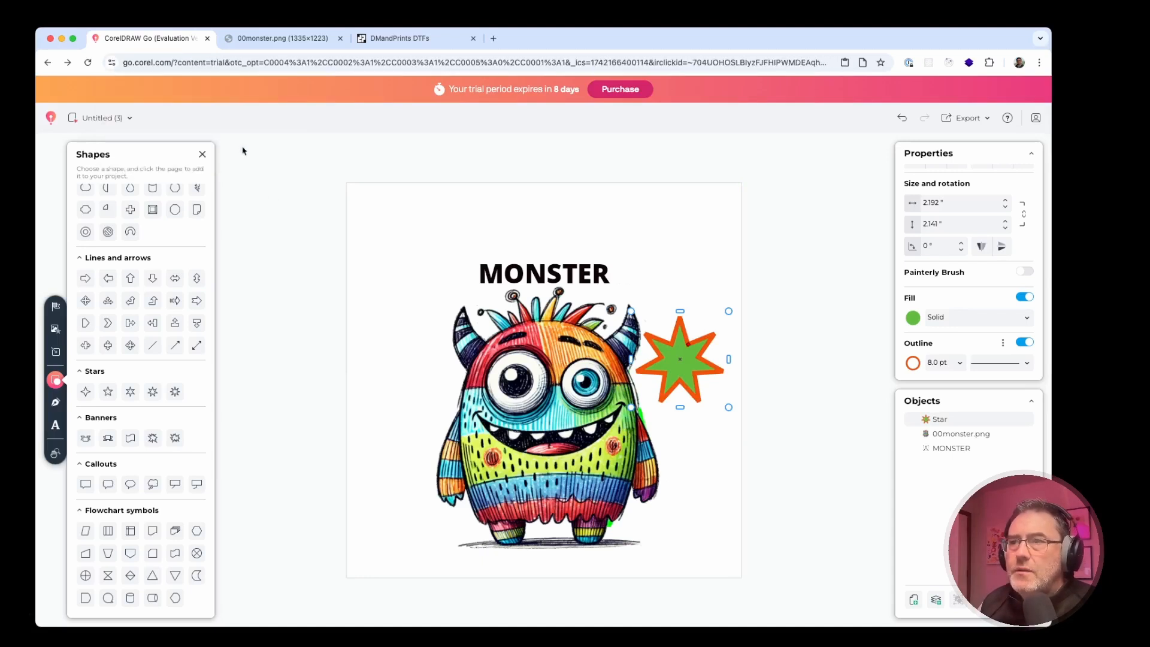
{"action": "left_click_drag", "start_coordinate": [691, 378], "coordinate": [677, 427]}
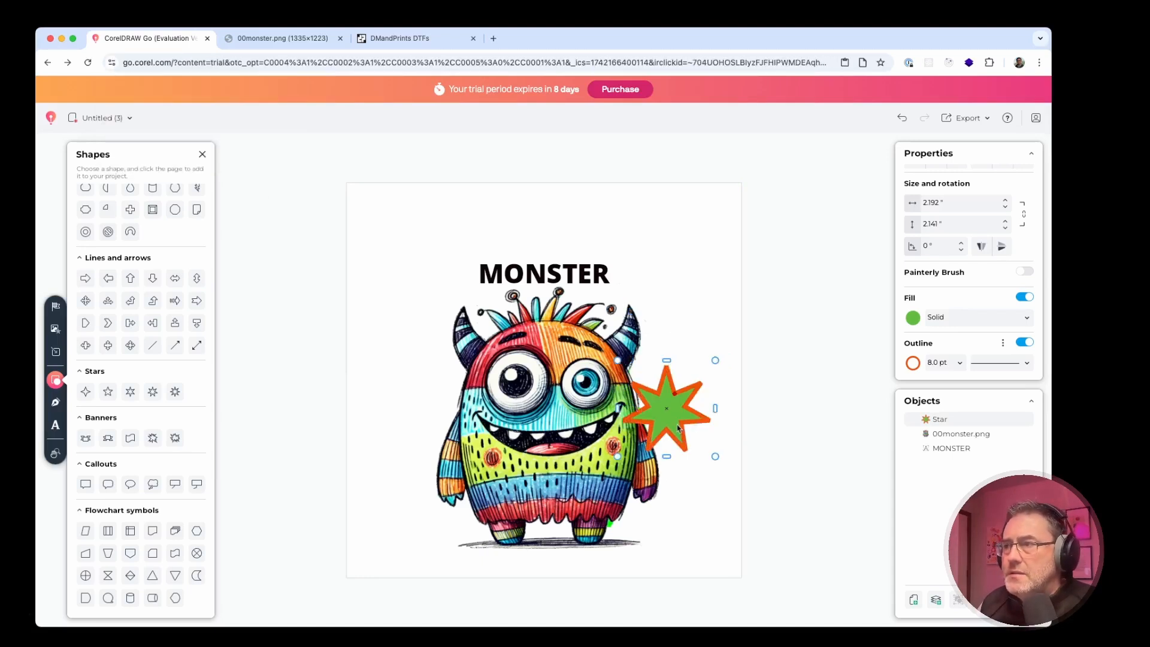
{"action": "key", "text": "super+v"}
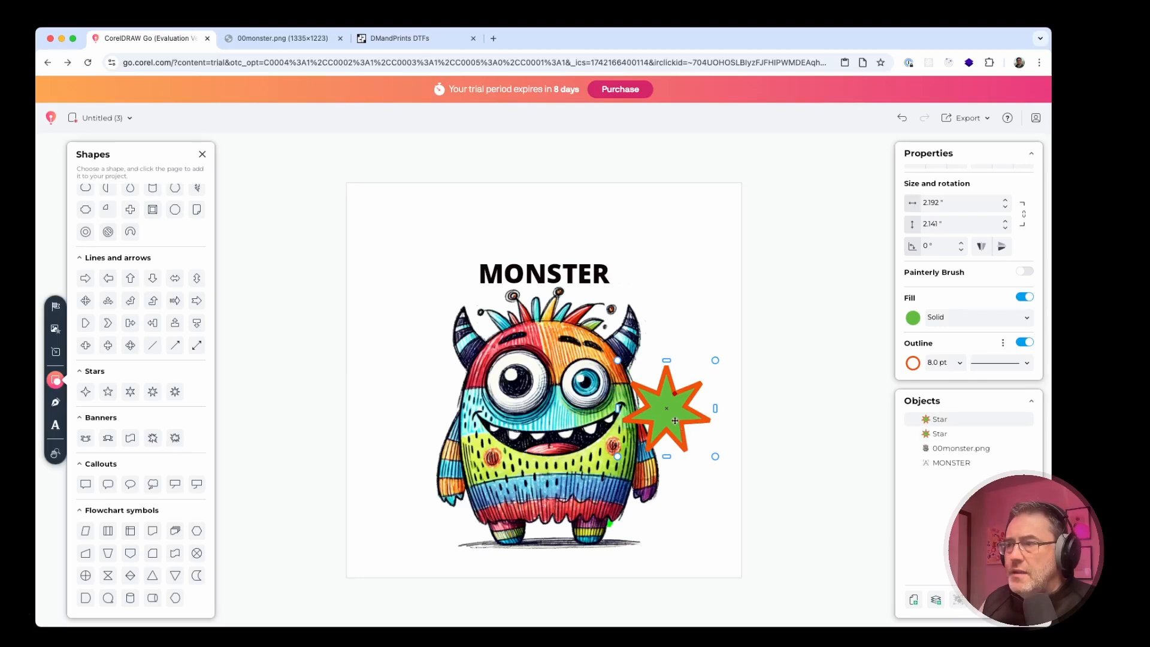
{"action": "left_click_drag", "start_coordinate": [677, 427], "coordinate": [448, 325]}
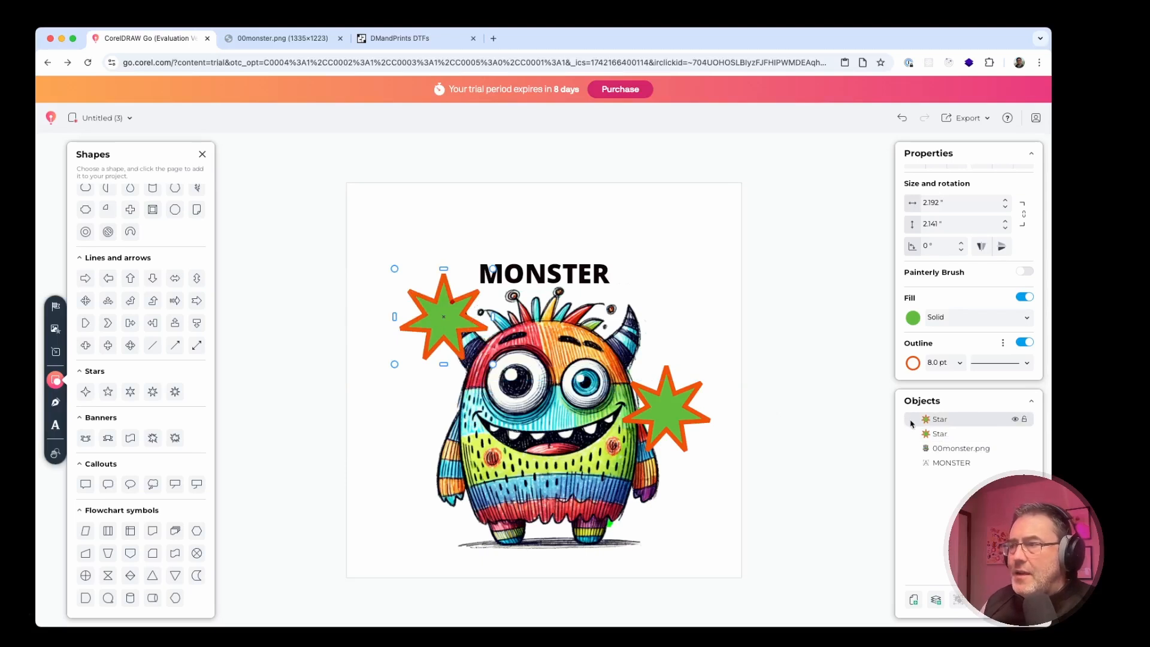
Step: Place both stars behind the monster image and lower the right star beside the monster's legs, shifting the monster slightly left
{"action": "left_click_drag", "start_coordinate": [909, 422], "coordinate": [918, 455]}
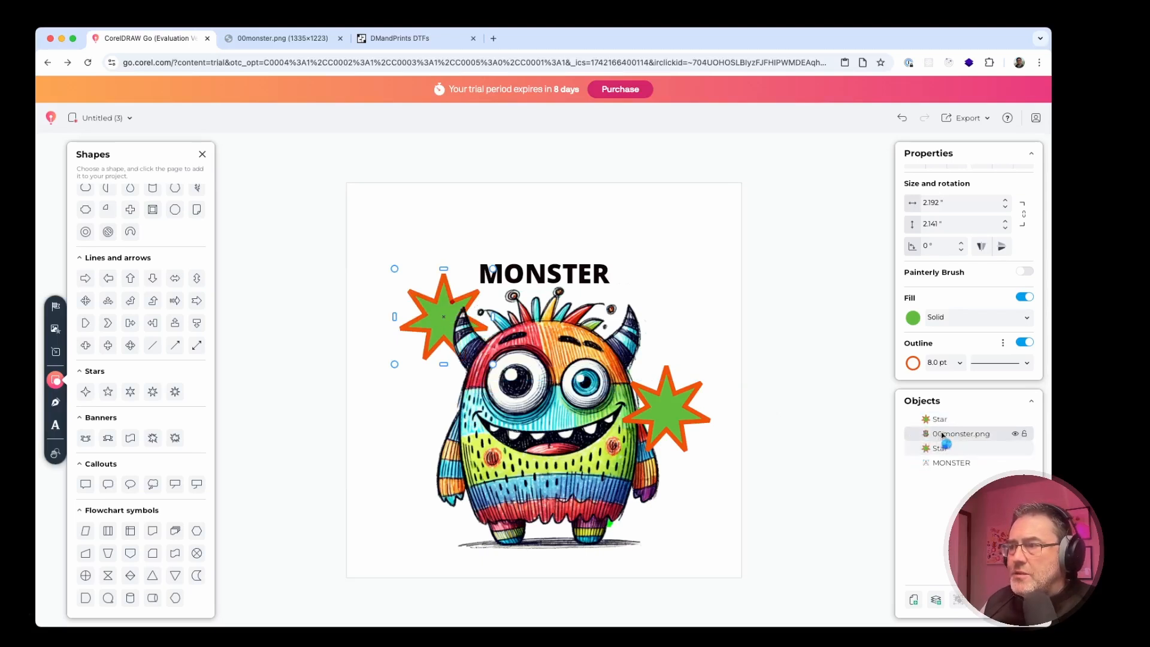
{"action": "left_click_drag", "start_coordinate": [986, 419], "coordinate": [988, 451]}
{"action": "left_click_drag", "start_coordinate": [664, 408], "coordinate": [664, 492]}
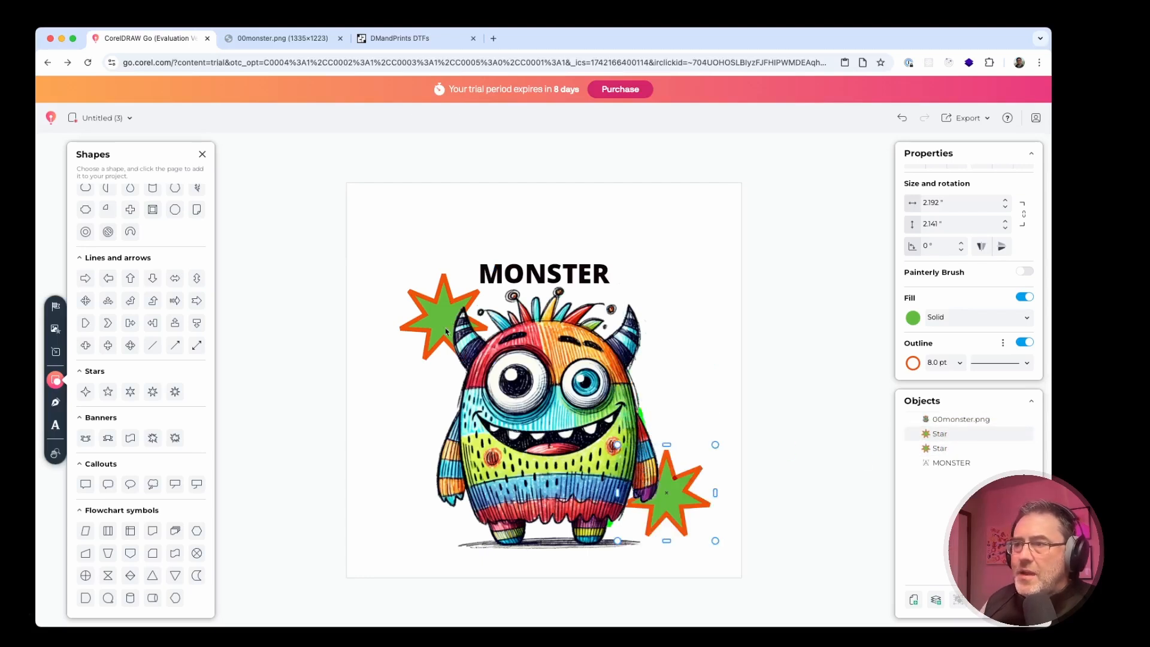
{"action": "mouse_move", "coordinate": [429, 328]}
{"action": "left_mouse_down"}
{"action": "mouse_move", "coordinate": [426, 346]}
{"action": "mouse_move", "coordinate": [423, 327]}
{"action": "left_mouse_up"}
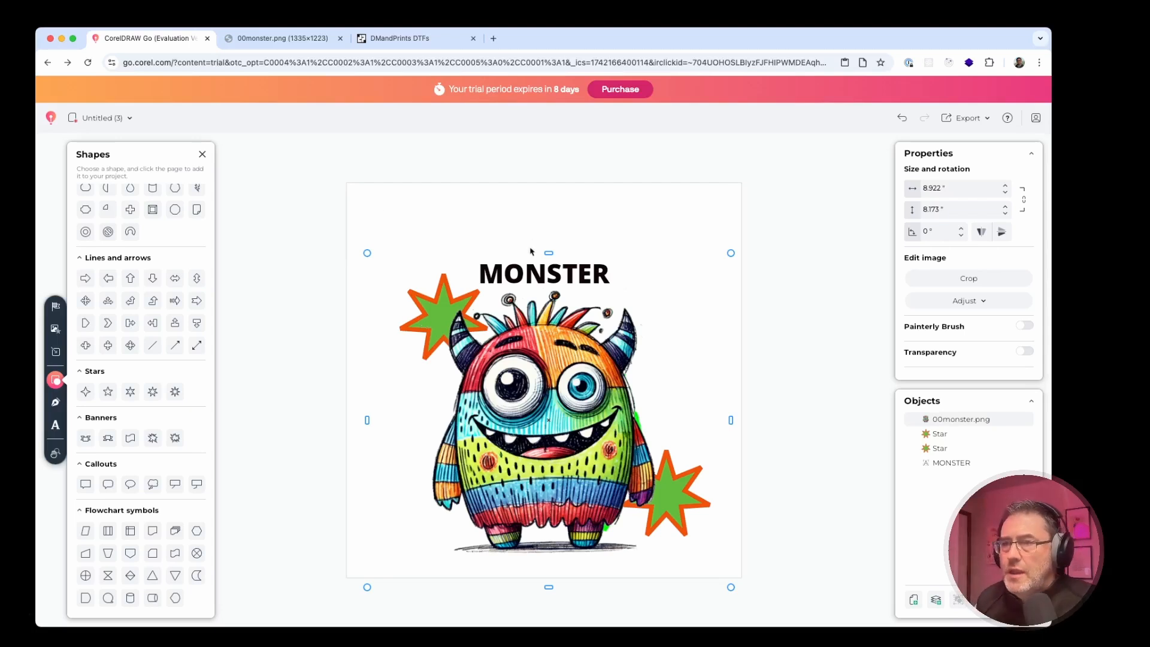
{"action": "left_click", "coordinate": [798, 250]}
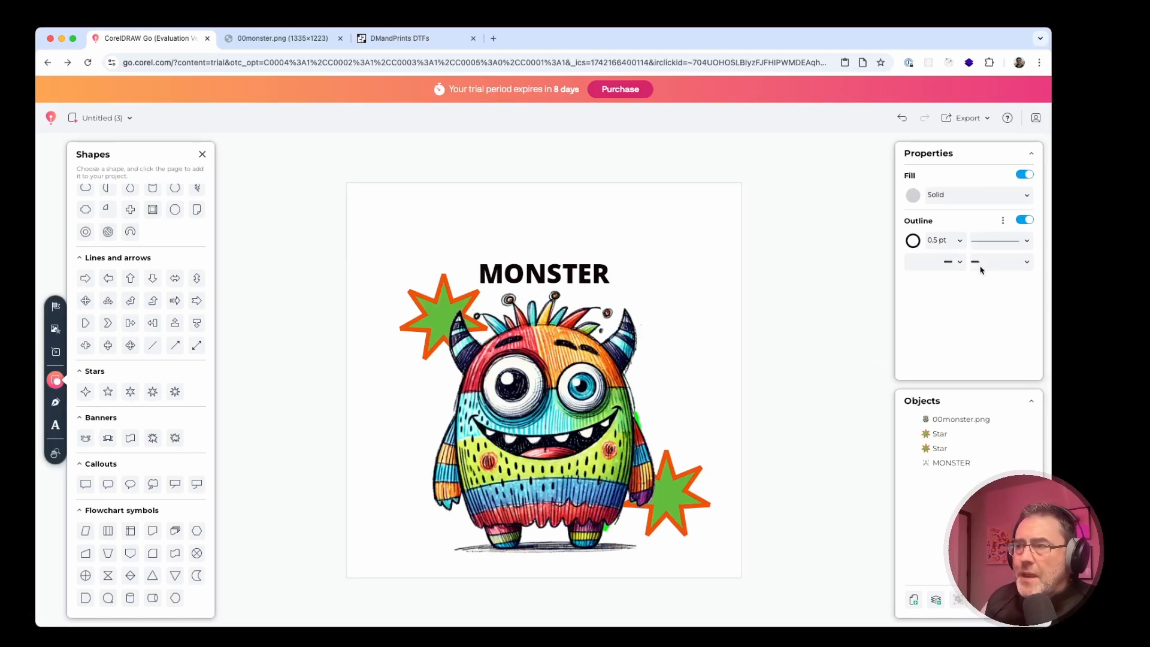
Step: Export the design as a 10 × 10 inch PNG with a transparent background and download it
{"action": "left_click", "coordinate": [986, 121]}
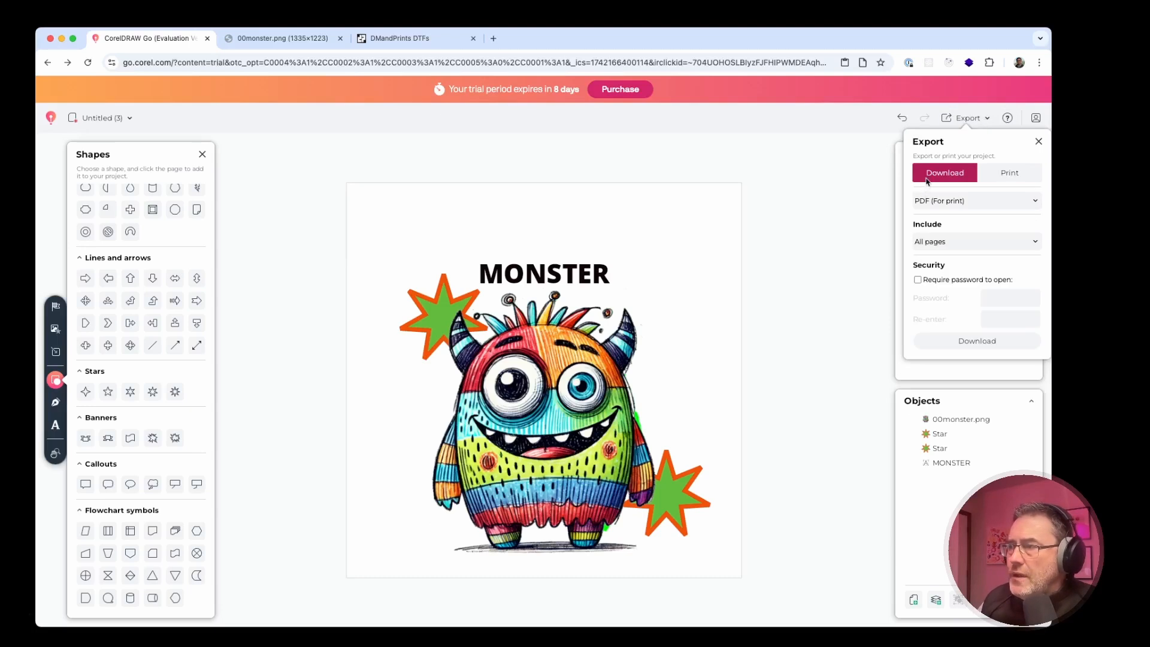
{"action": "left_click", "coordinate": [1009, 173]}
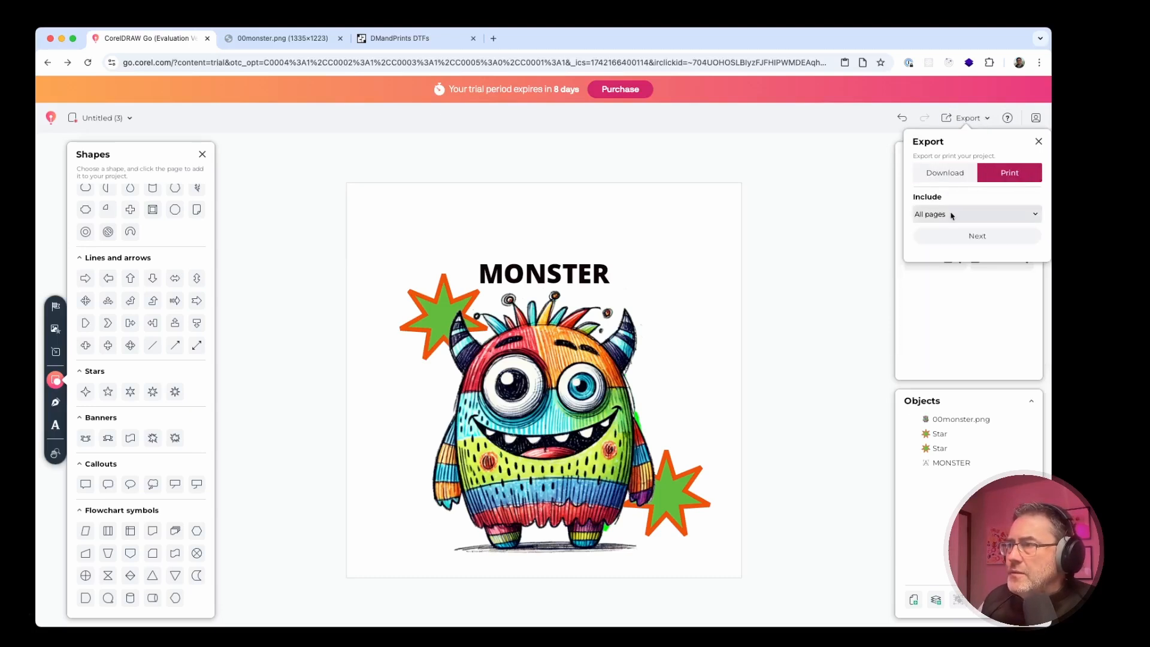
{"action": "left_click", "coordinate": [940, 174]}
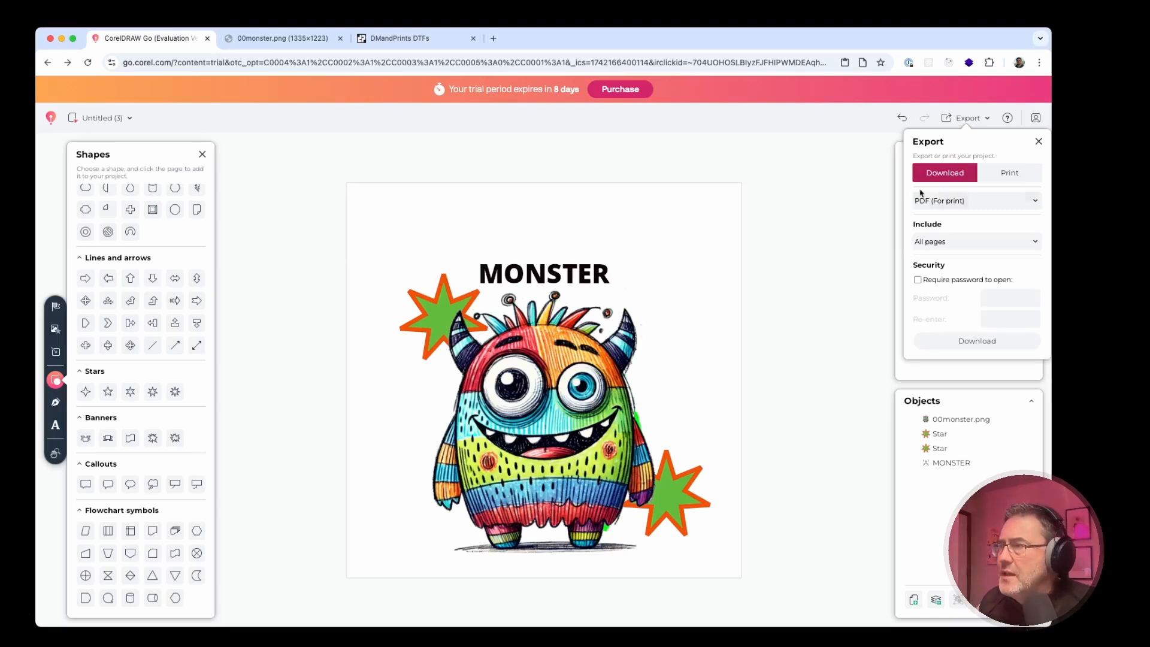
{"action": "left_click", "coordinate": [950, 202]}
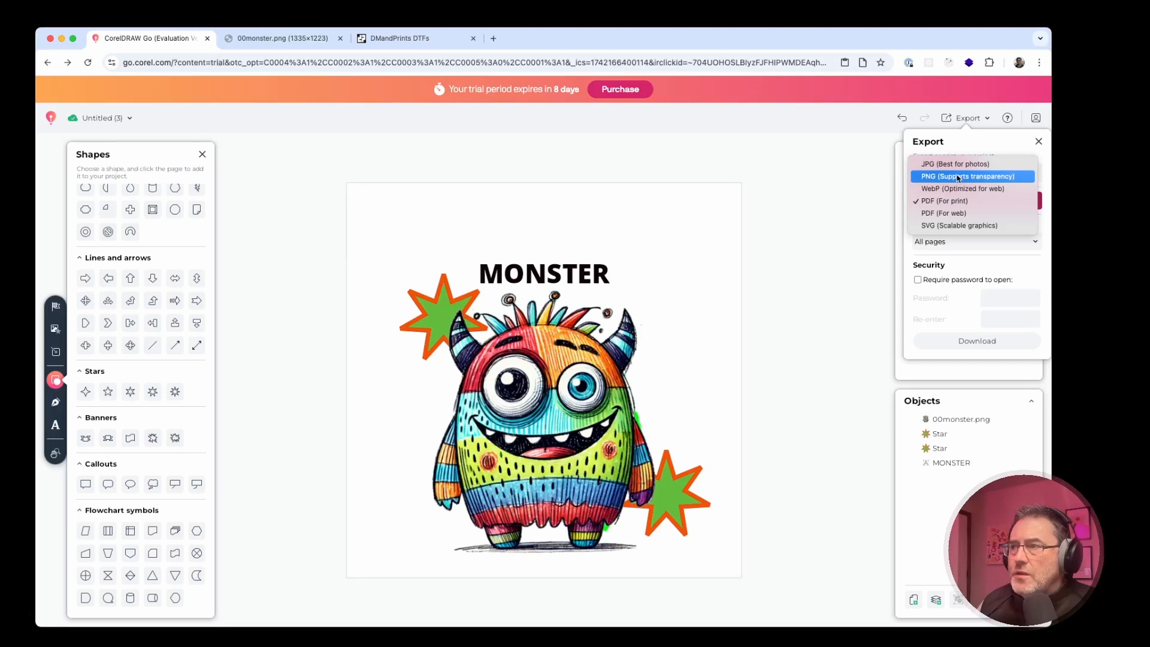
{"action": "left_click", "coordinate": [957, 177]}
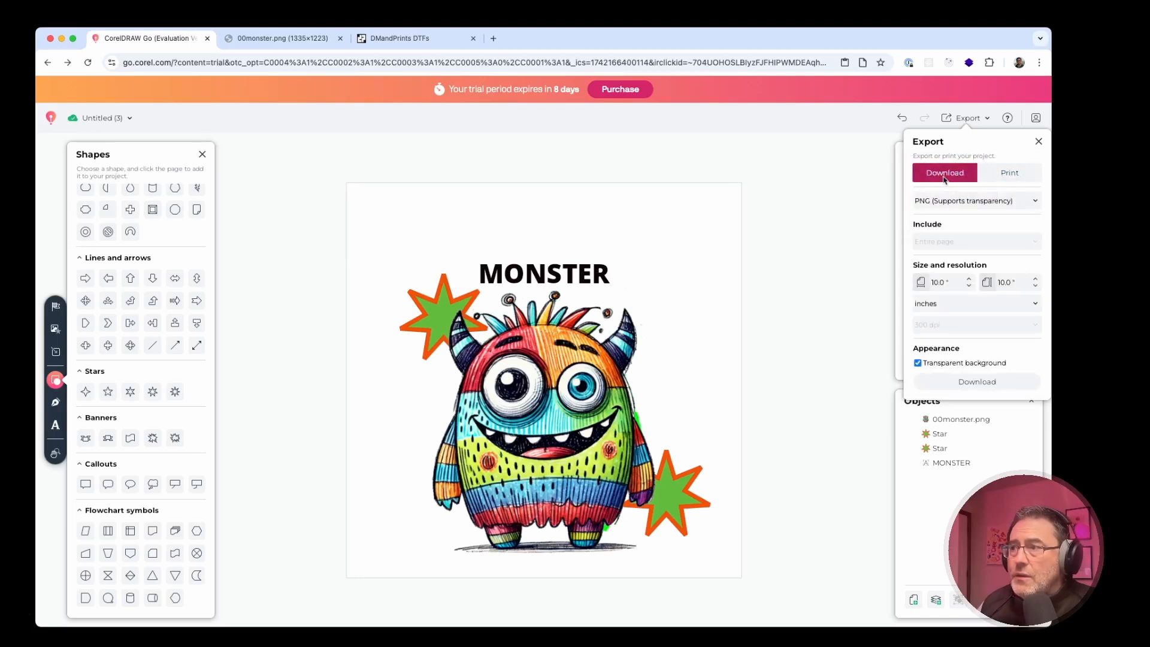
{"action": "left_click", "coordinate": [939, 202]}
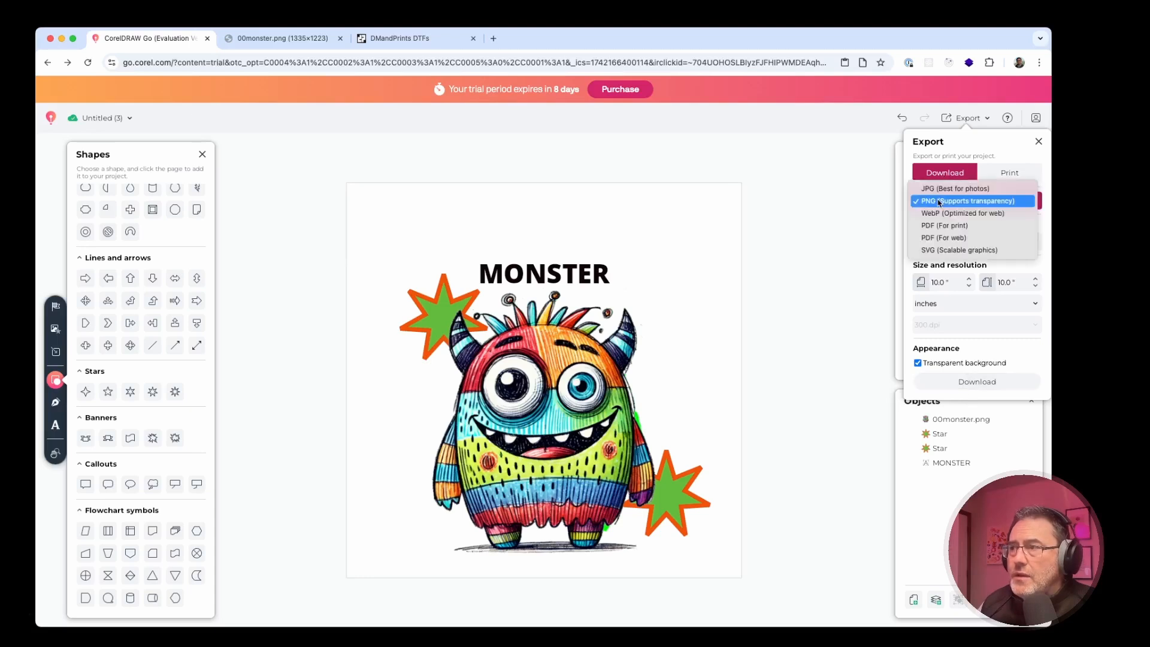
{"action": "left_click", "coordinate": [939, 202]}
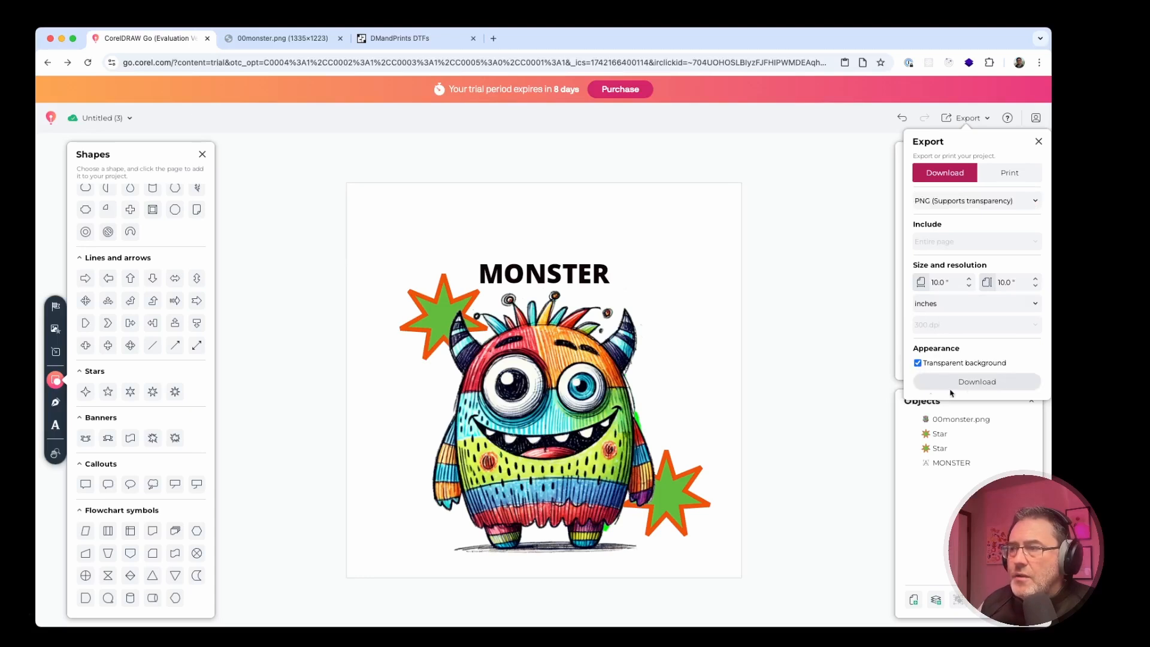
{"action": "left_click", "coordinate": [968, 384]}
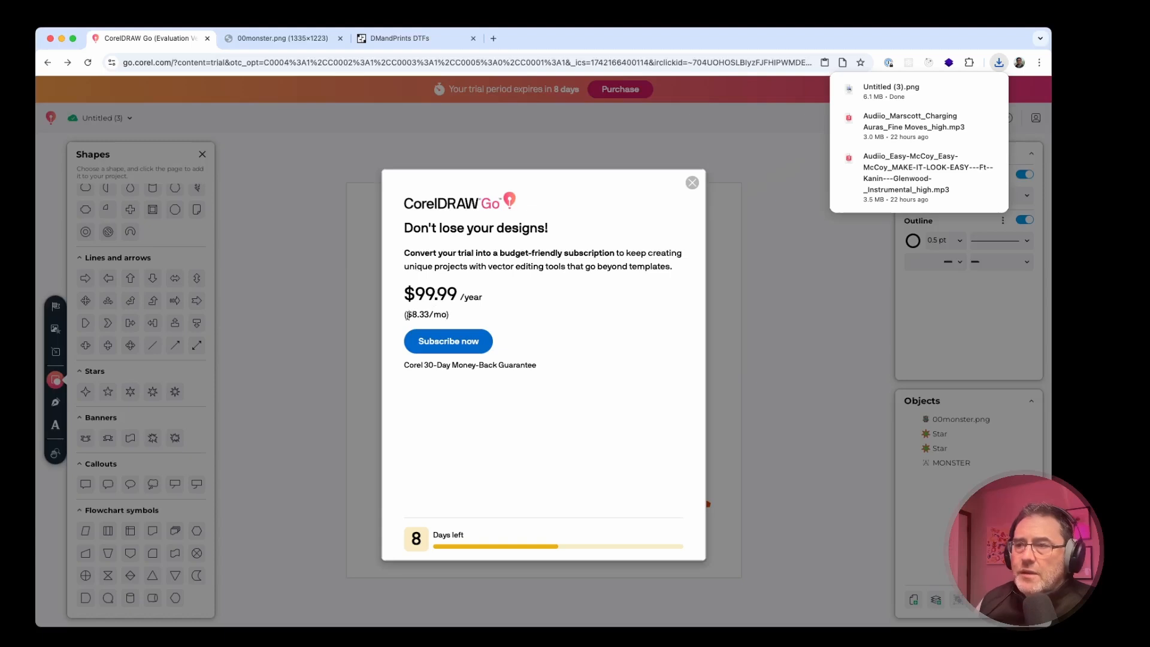
Step: Highlight the yearly and monthly price in the trial subscription offer and dismiss the offer
{"action": "left_click_drag", "start_coordinate": [405, 313], "coordinate": [406, 207]}
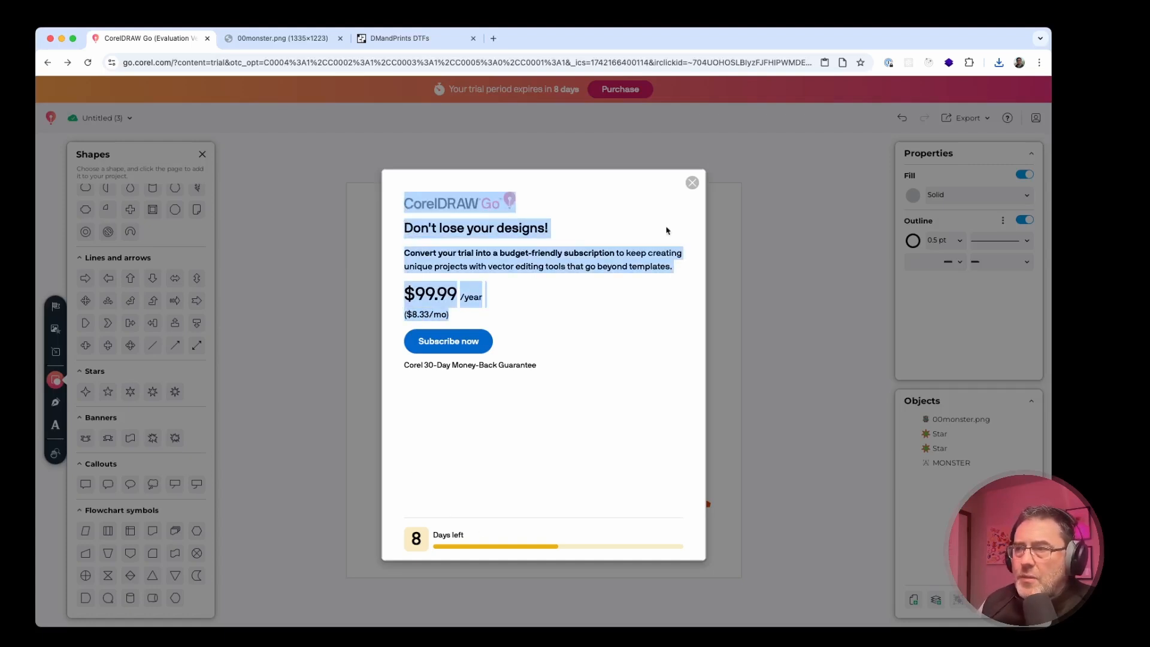
{"action": "left_click", "coordinate": [691, 182]}
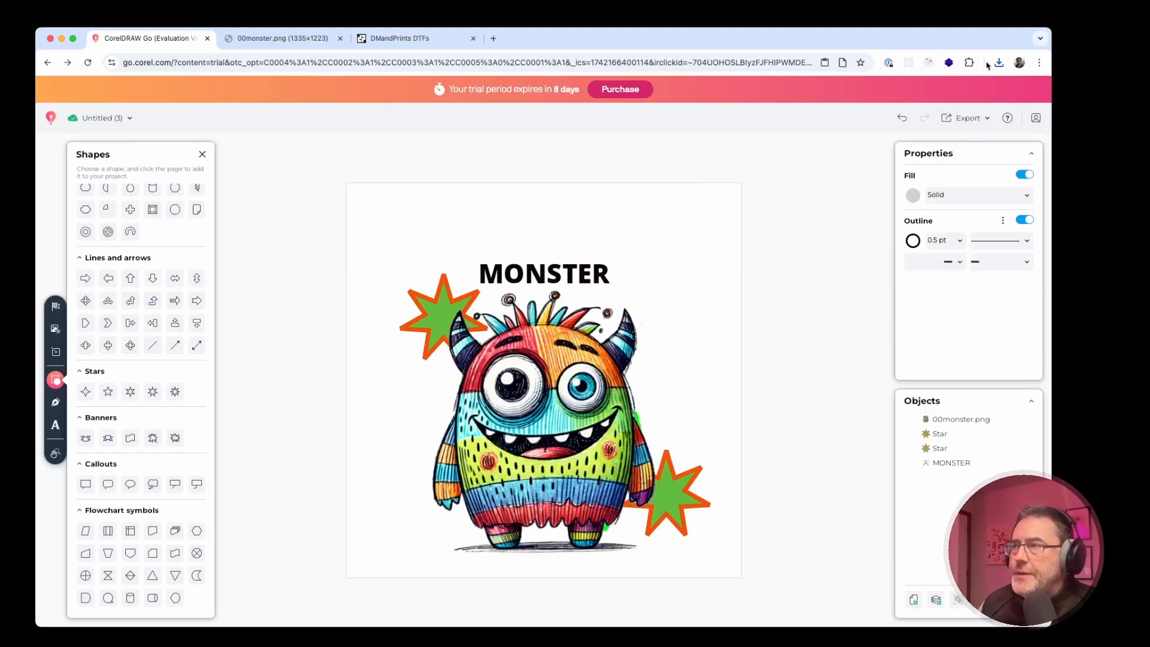
{"action": "left_click", "coordinate": [1078, 78]}
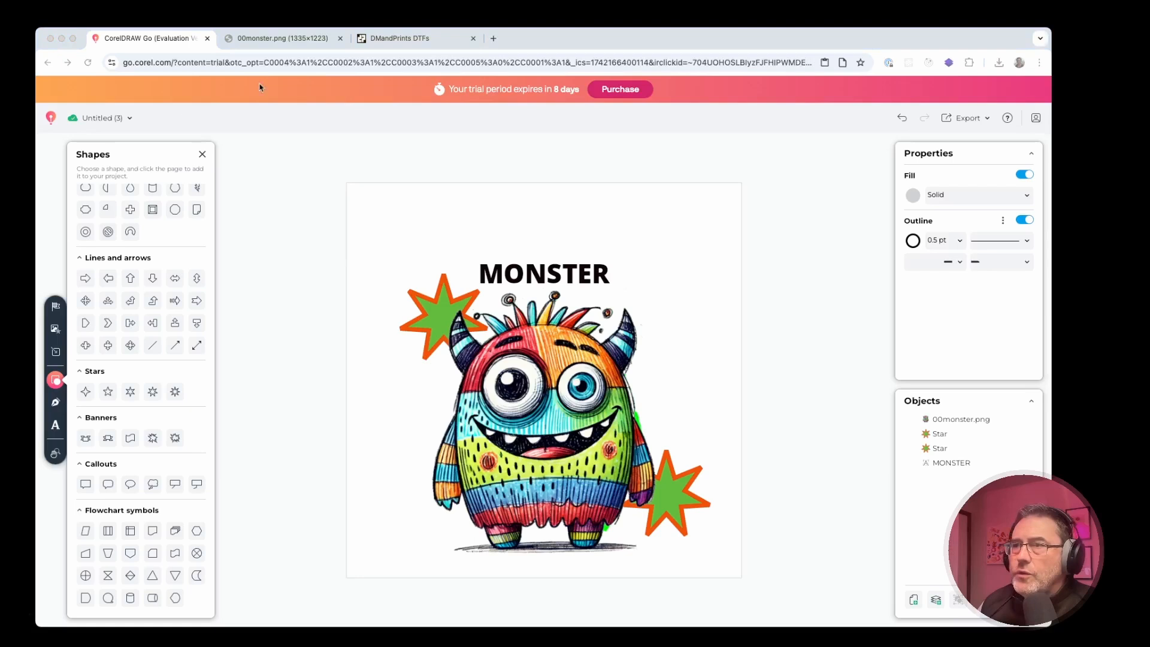
Step: Close the 00monster.png browser page, switch to DMandPrints DTFs and upload Untitled (3).png as the new image
{"action": "left_click", "coordinate": [281, 40]}
{"action": "left_click", "coordinate": [339, 38]}
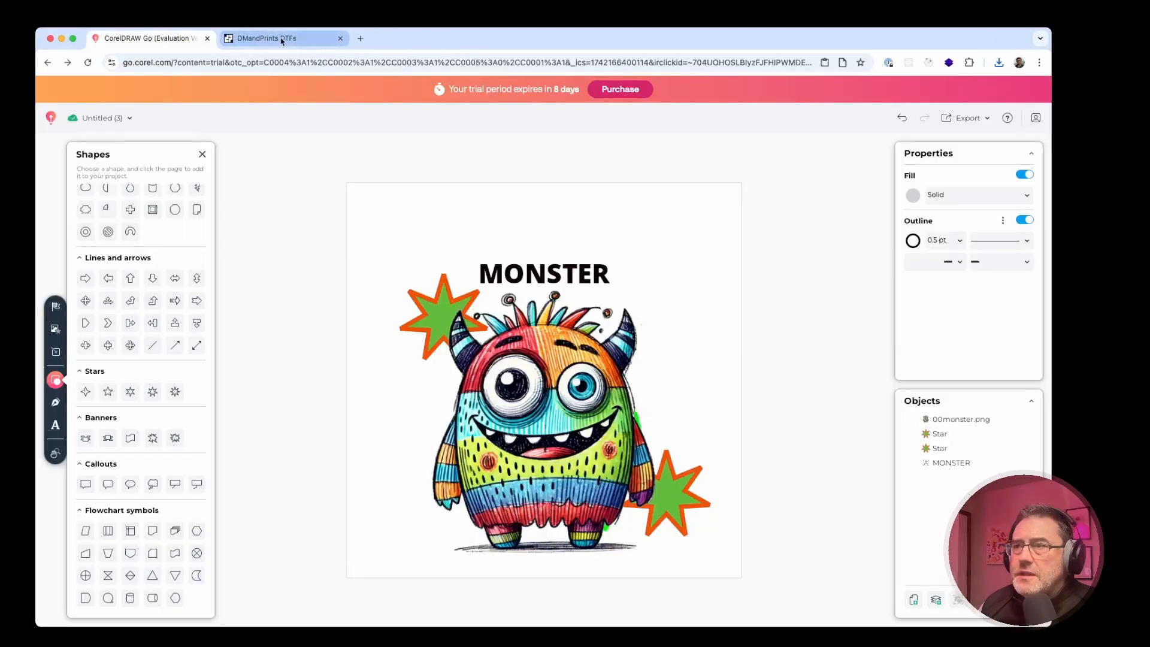
{"action": "left_click", "coordinate": [267, 41]}
{"action": "key", "text": "super+Tab"}
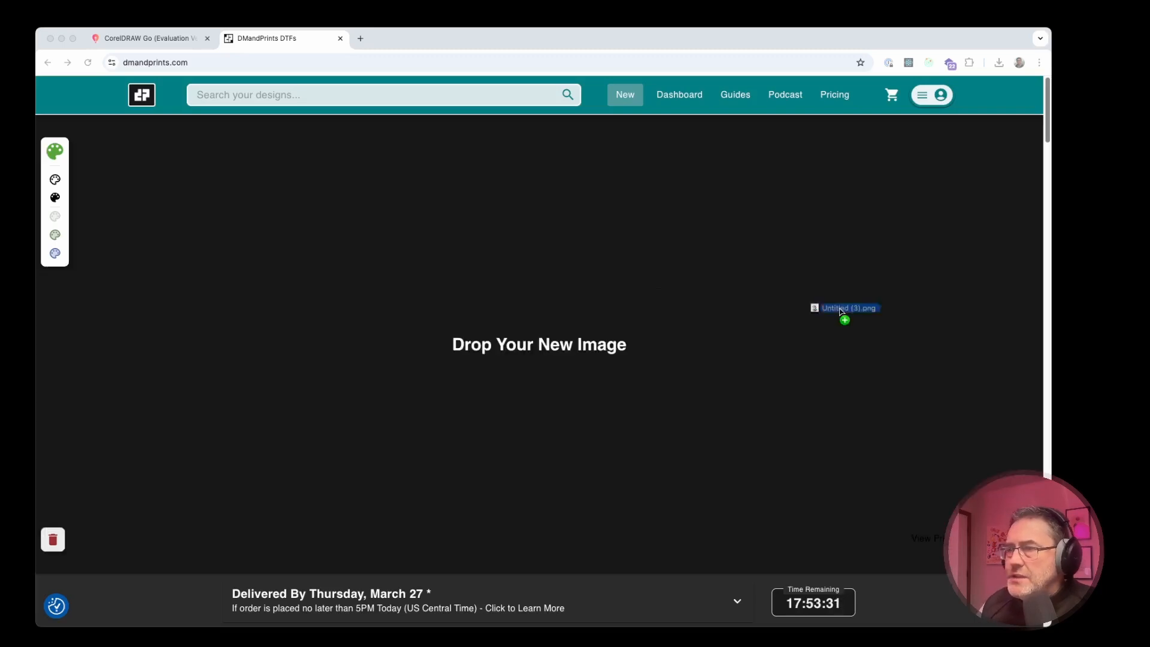
{"action": "left_click_drag", "start_coordinate": [847, 308], "coordinate": [525, 339]}
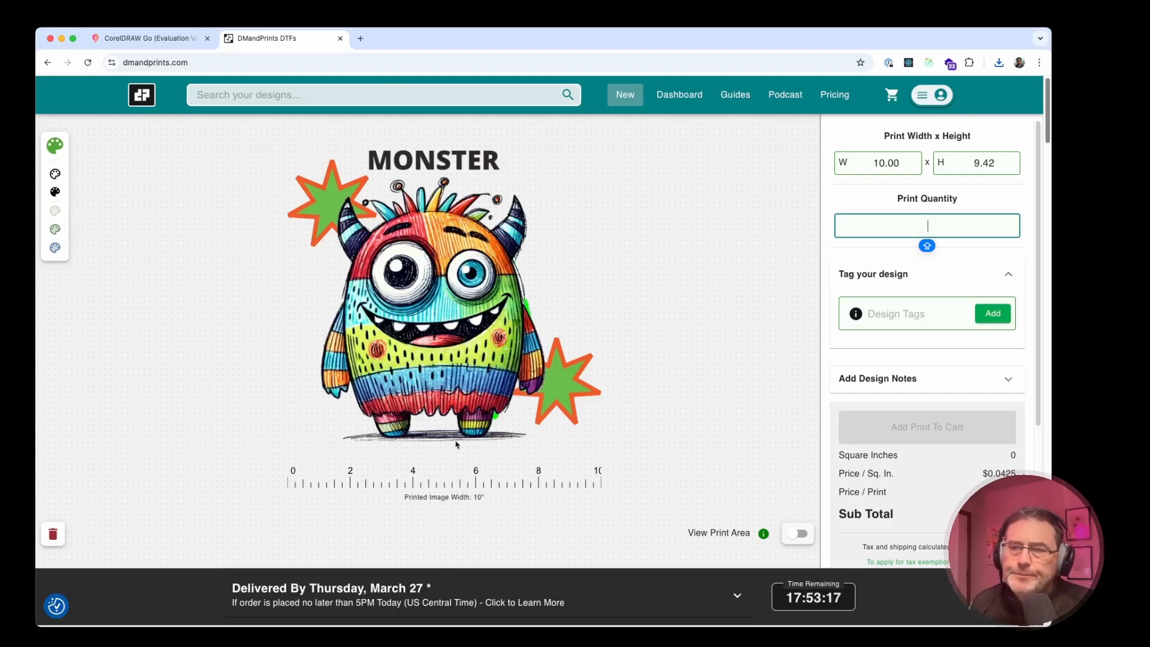
Step: Compare the uploaded print on DMandPrints with the original design in CorelDRAW Go
{"action": "left_click", "coordinate": [152, 39]}
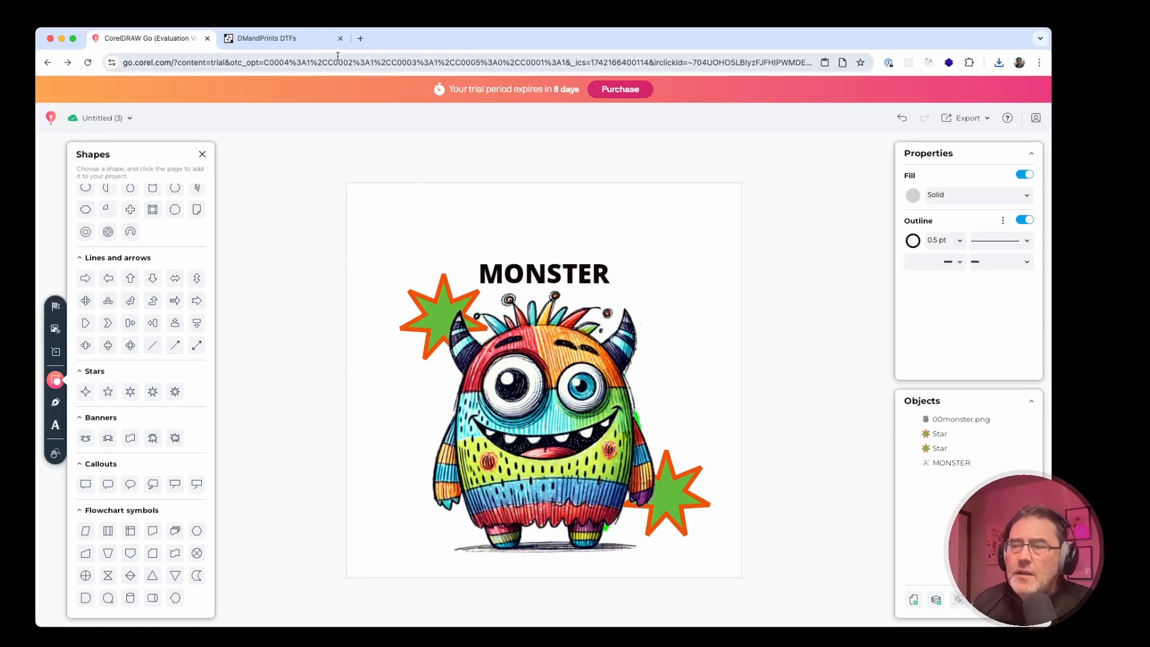
{"action": "left_click", "coordinate": [287, 39]}
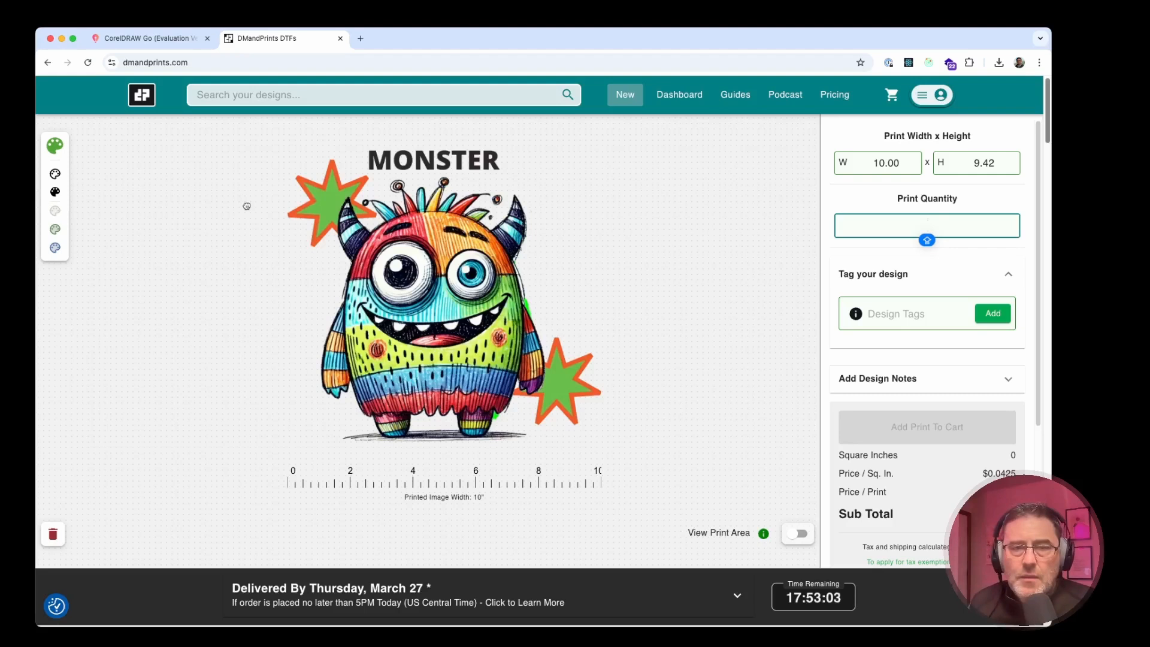
{"action": "left_click", "coordinate": [139, 39]}
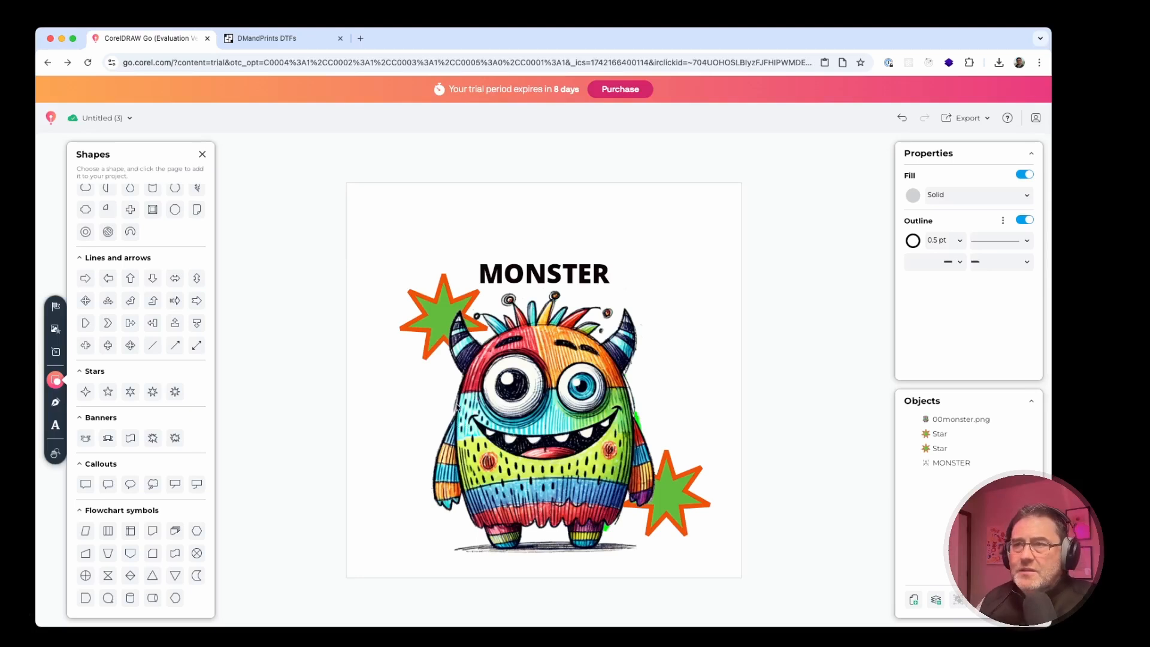
Step: Switch to DMandPrints DTFs and set the print quantity of the monster design to 10
{"action": "left_click", "coordinate": [260, 38]}
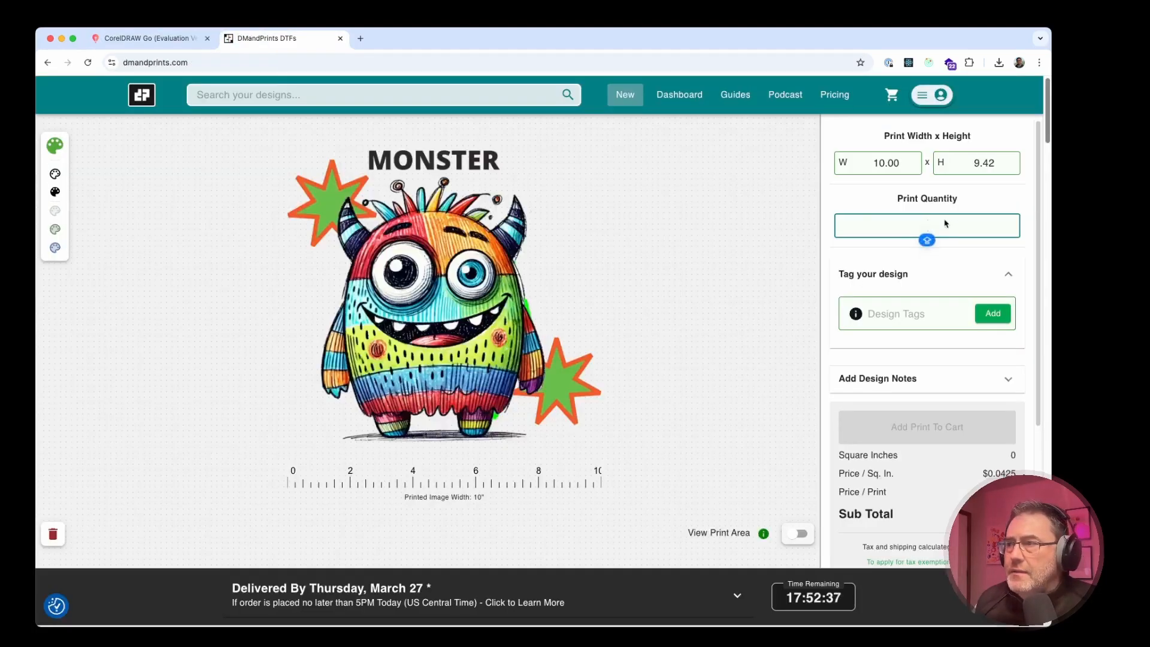
{"action": "left_click", "coordinate": [913, 223]}
{"action": "type", "text": "1"}
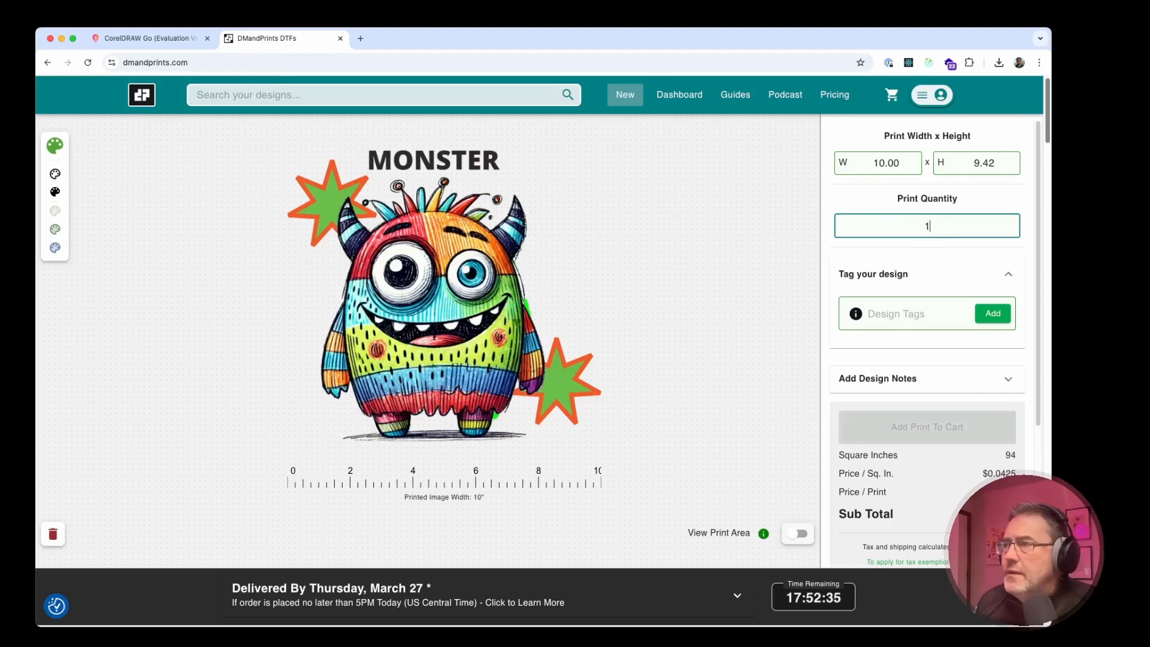
{"action": "type", "text": "0"}
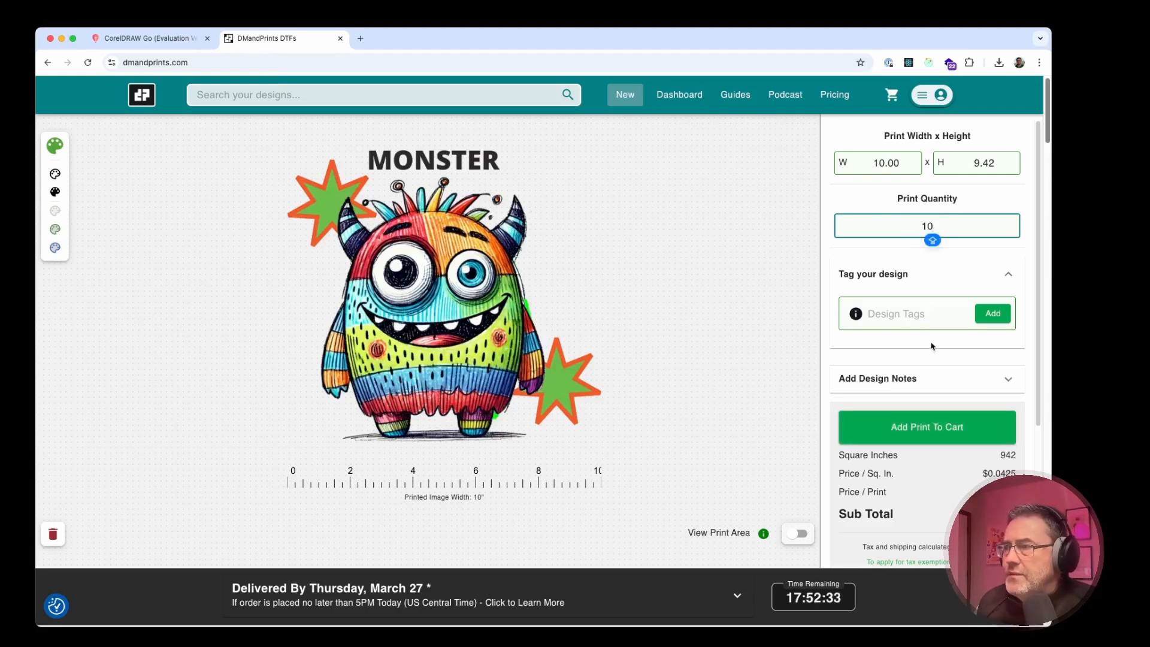
Step: Add the design tags MONSTER, GO and PNG to the uploaded print
{"action": "left_click", "coordinate": [886, 323]}
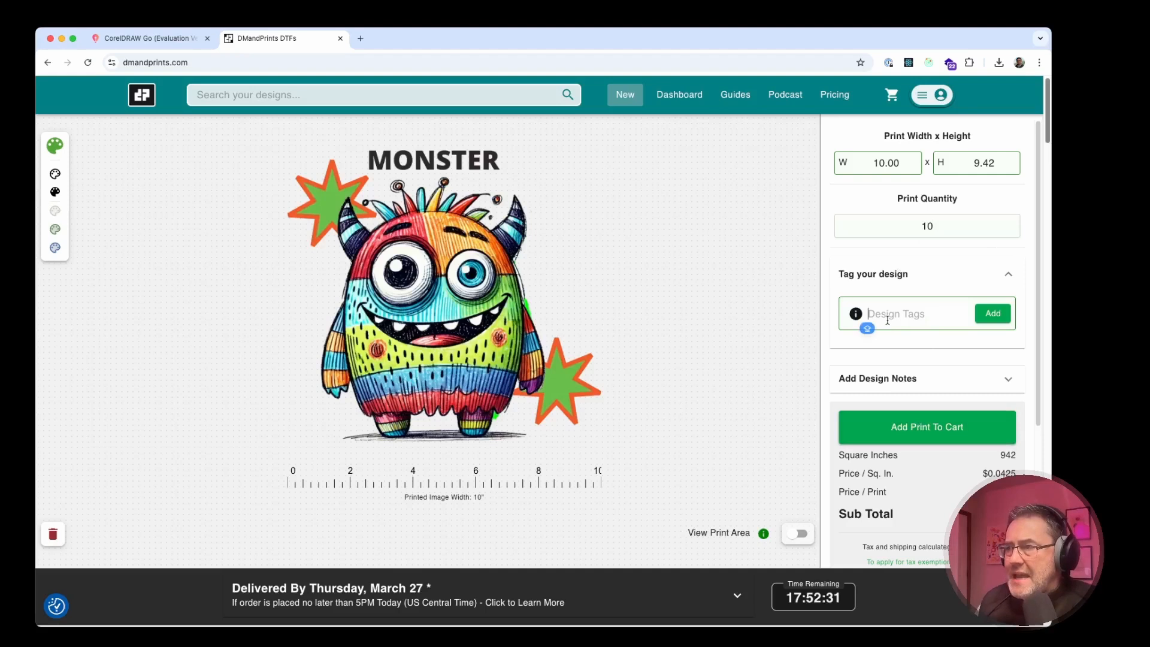
{"action": "type", "text": "MONSTER"}
{"action": "key", "text": "Return"}
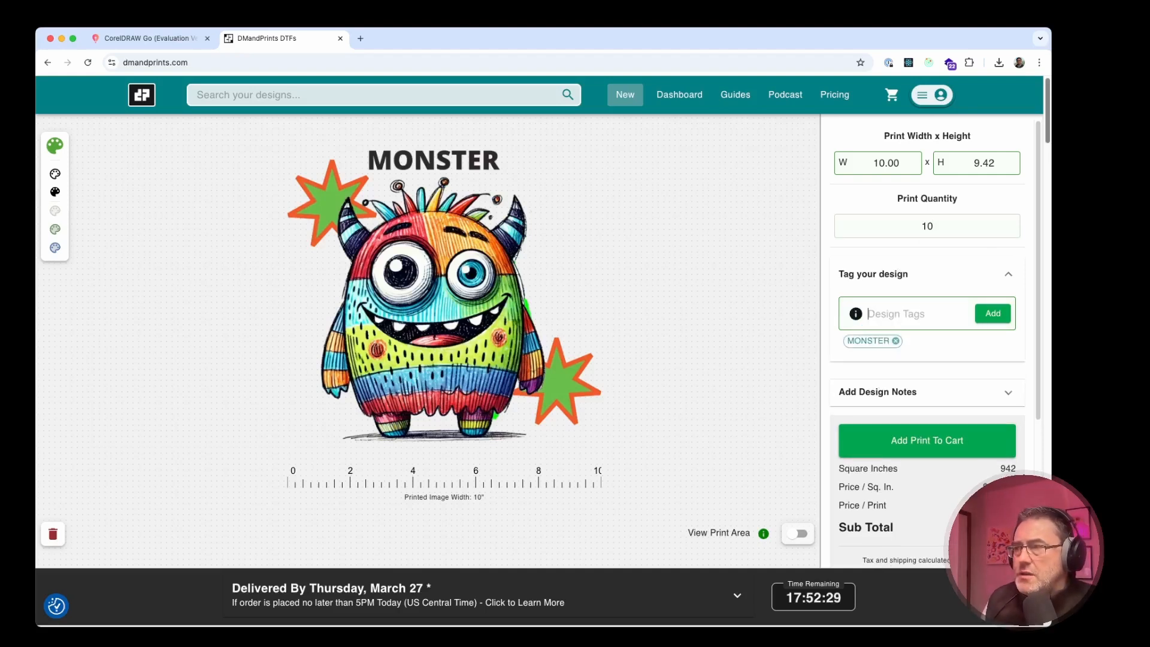
{"action": "type", "text": "GO"}
{"action": "key", "text": "Return"}
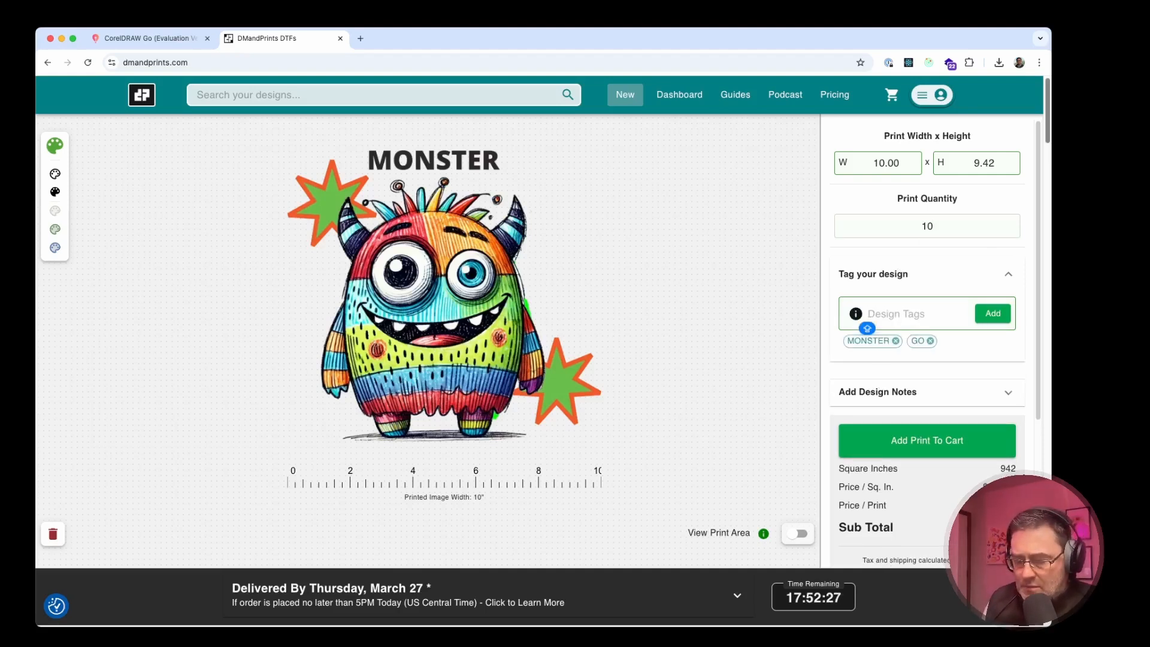
{"action": "type", "text": "PNG"}
{"action": "key", "text": "Return"}
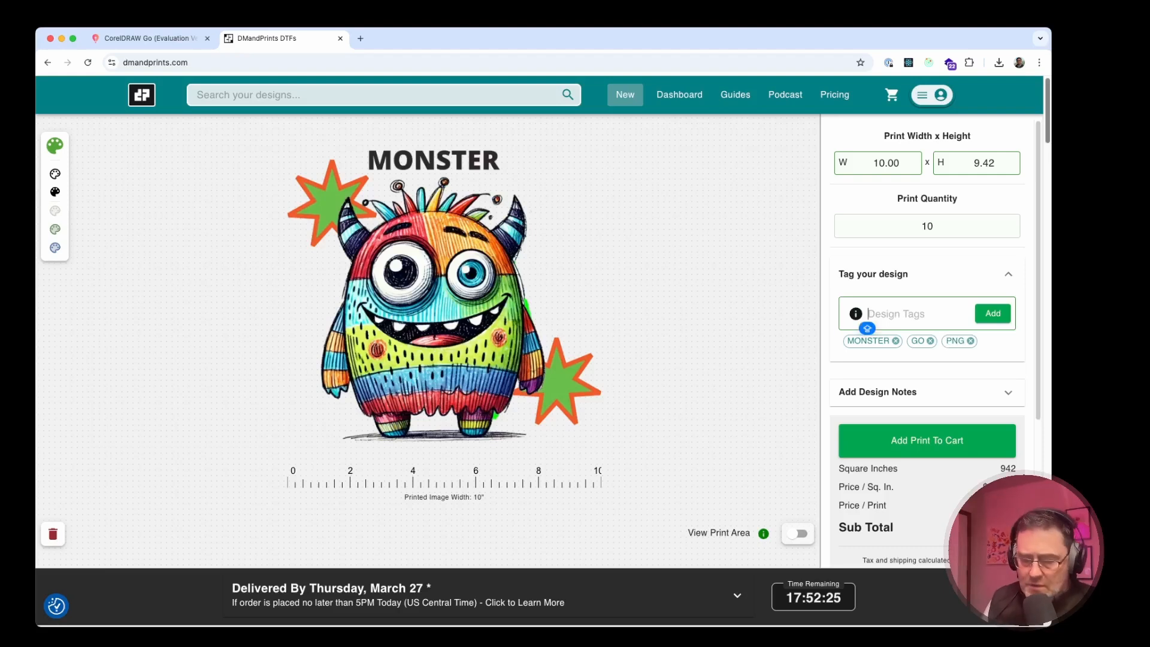
Step: Add the print to the cart and continue shopping once its upload has finished
{"action": "left_click", "coordinate": [930, 439]}
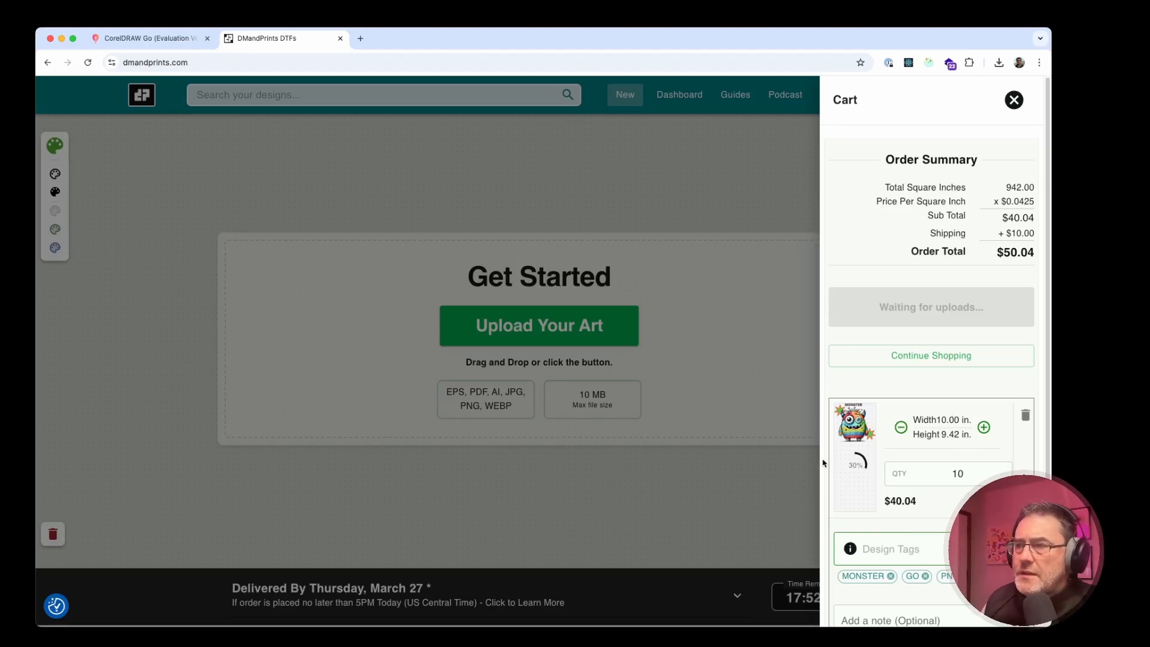
{"action": "mouse_move", "coordinate": [864, 466]}
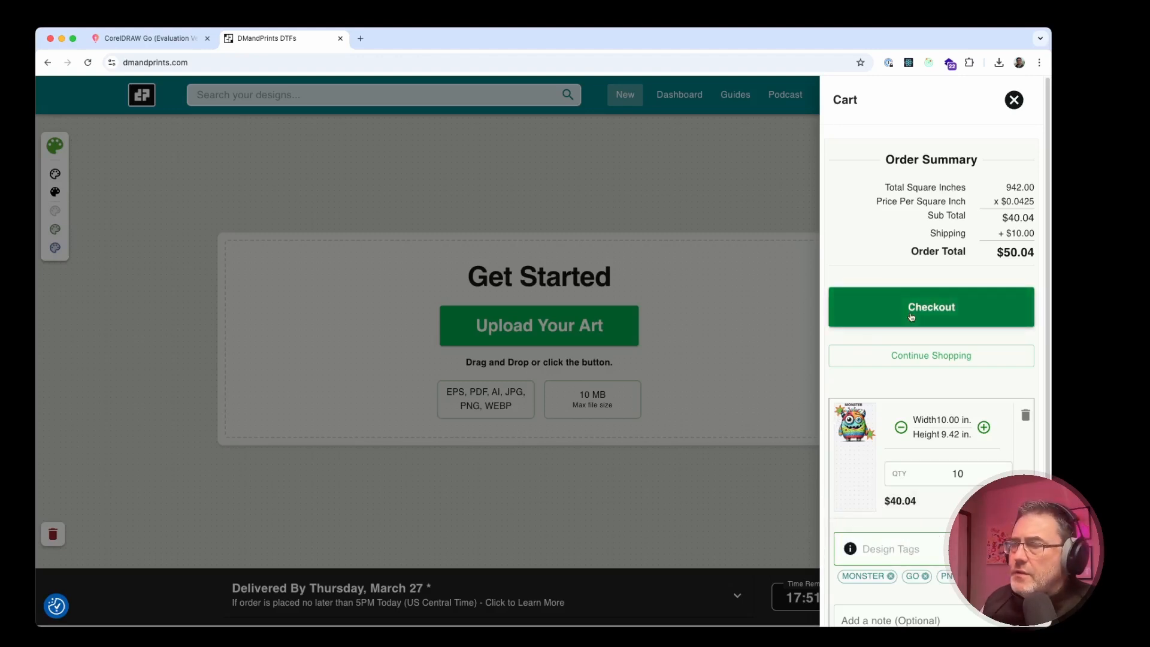
{"action": "left_click", "coordinate": [911, 355]}
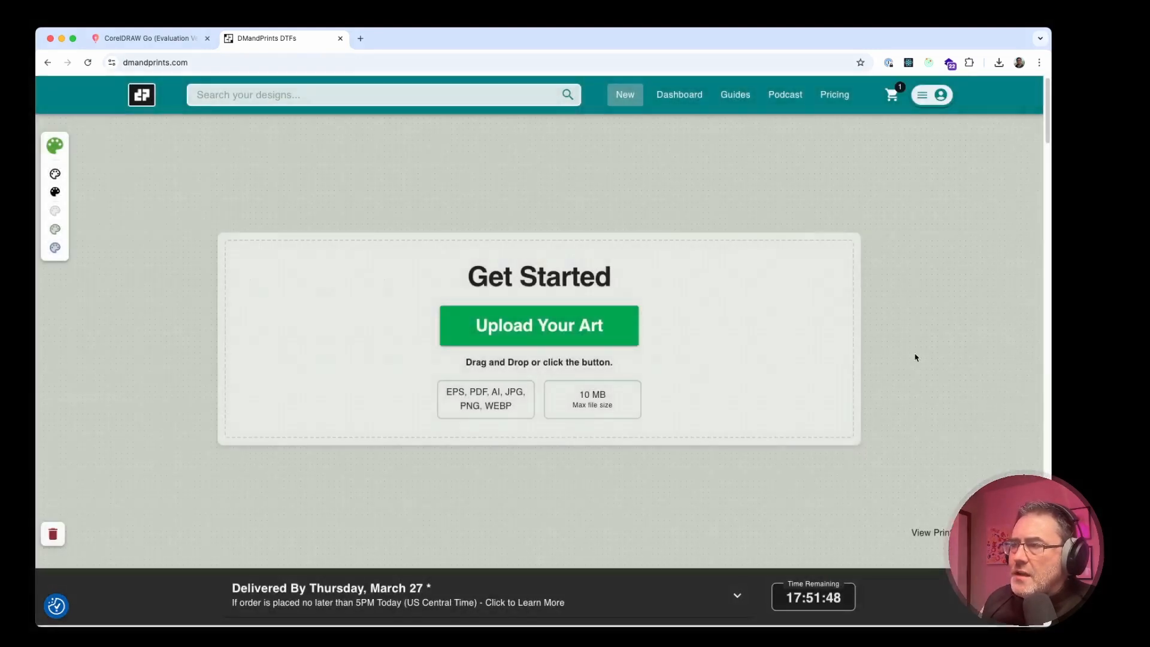
Step: Switch to CorelDRAW Go and set the design's export format to PDF (For print)
{"action": "left_click", "coordinate": [133, 40]}
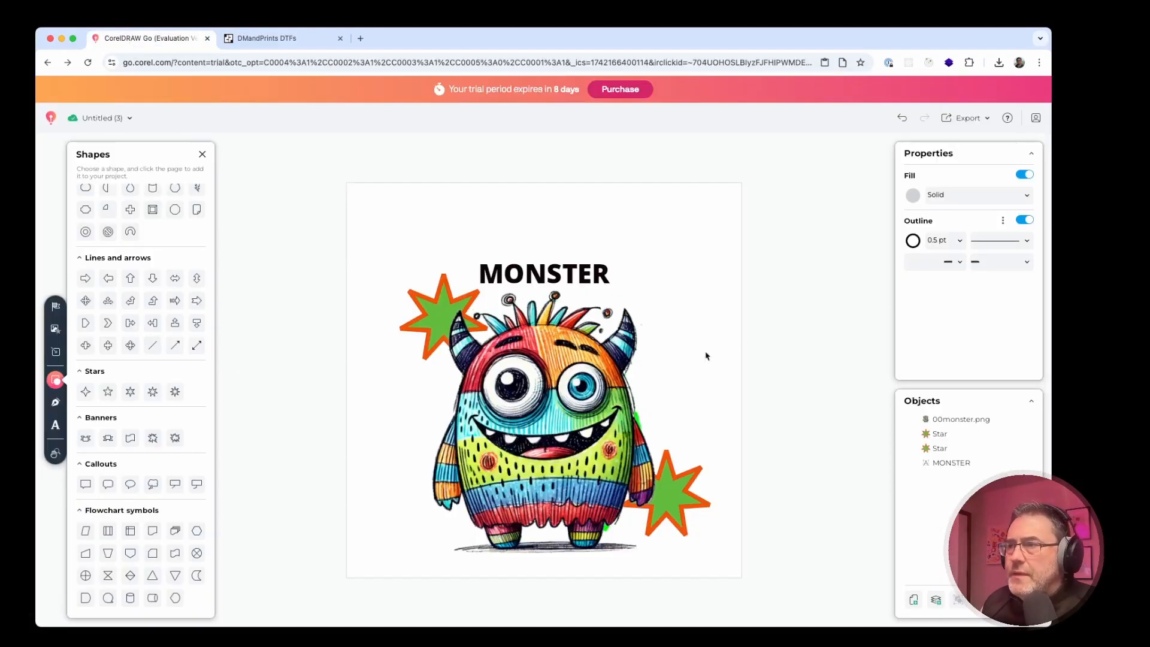
{"action": "left_click", "coordinate": [987, 118]}
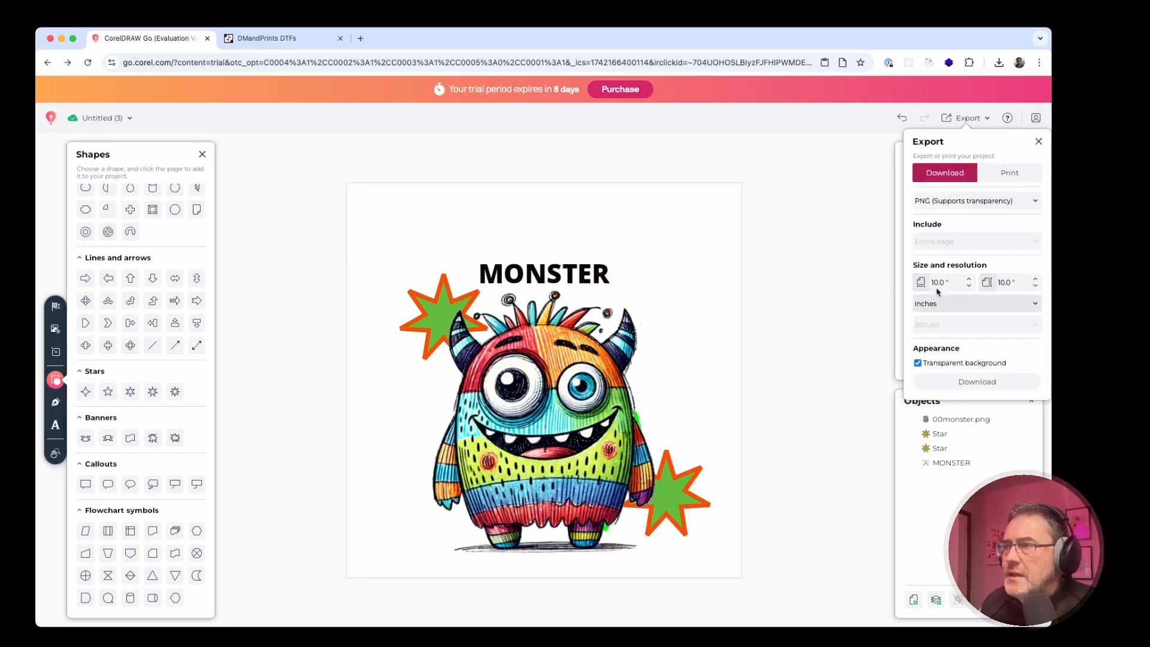
{"action": "left_click", "coordinate": [951, 202]}
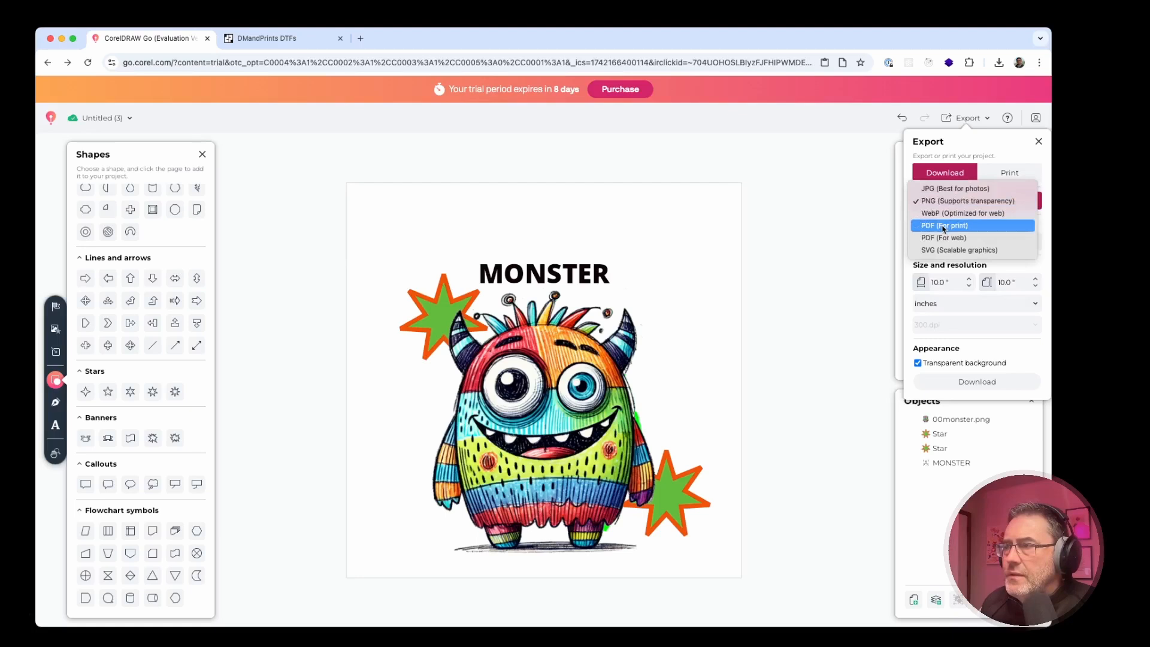
{"action": "left_click", "coordinate": [944, 227]}
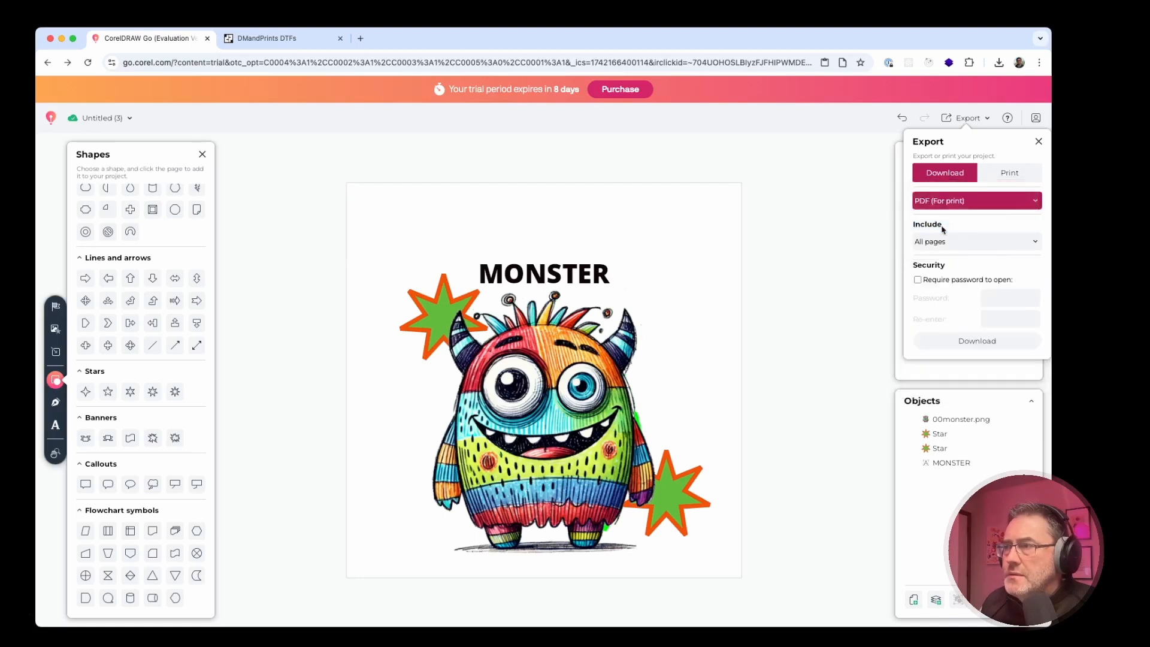
{"action": "left_click", "coordinate": [937, 200]}
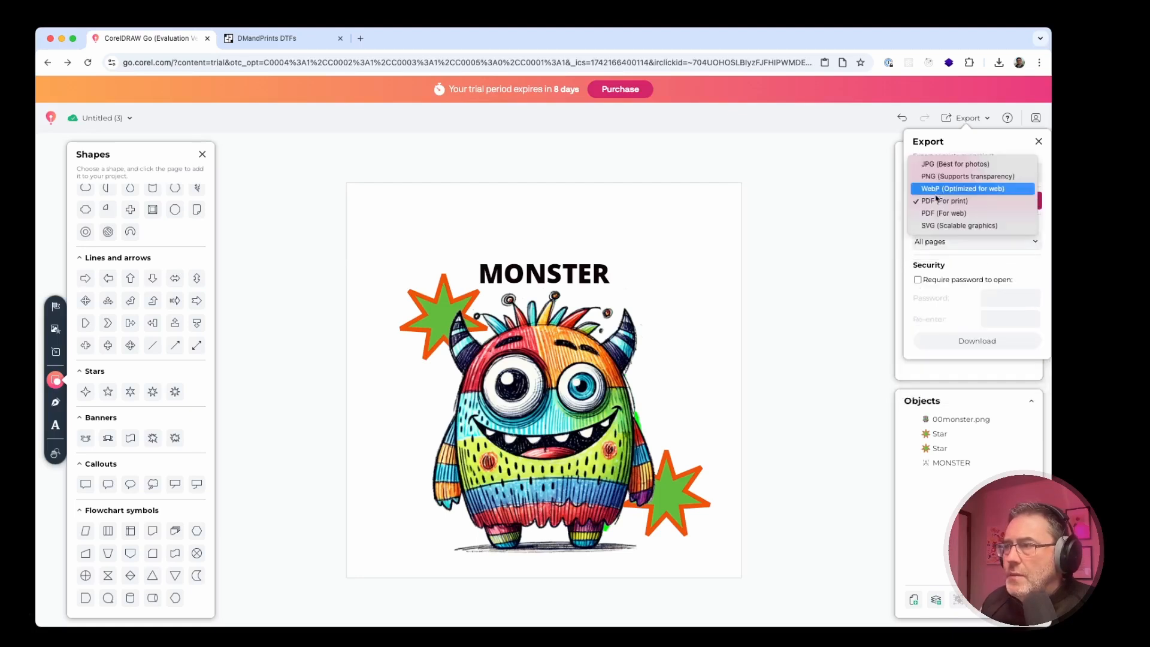
{"action": "left_click", "coordinate": [936, 215]}
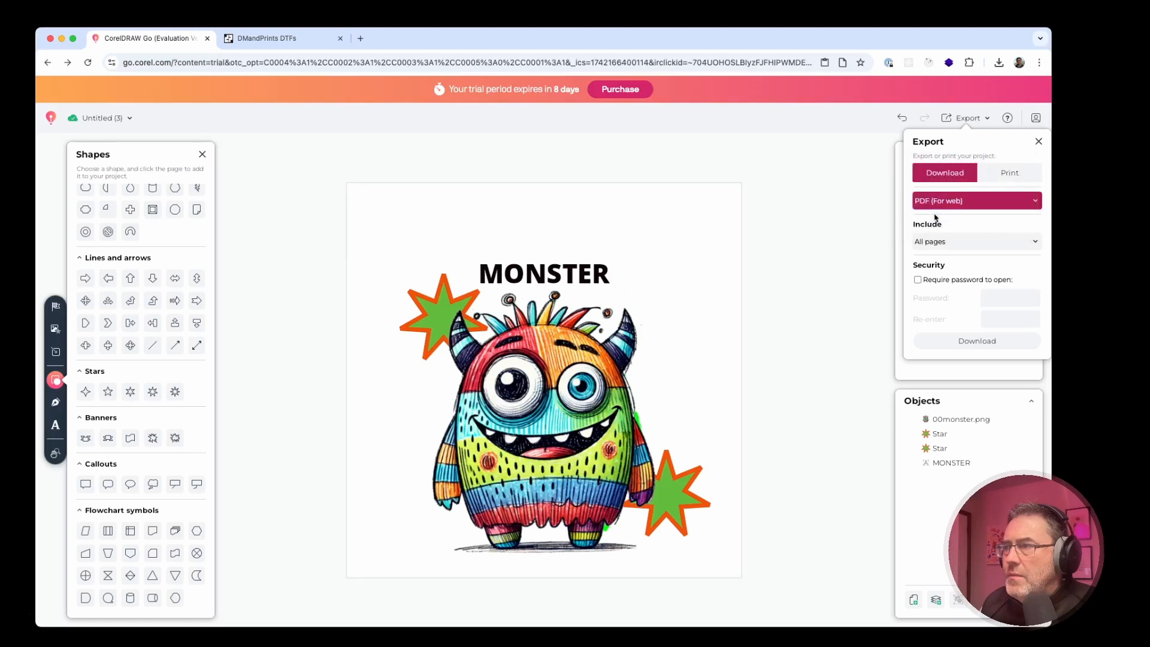
{"action": "left_click", "coordinate": [933, 203]}
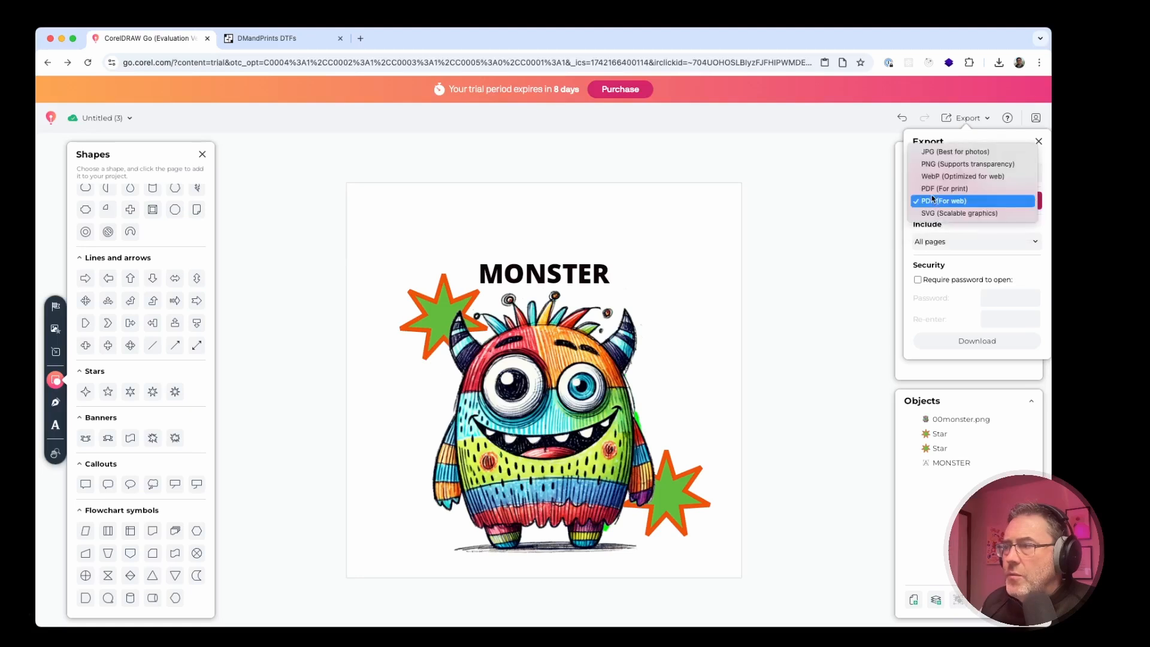
{"action": "left_click", "coordinate": [935, 189]}
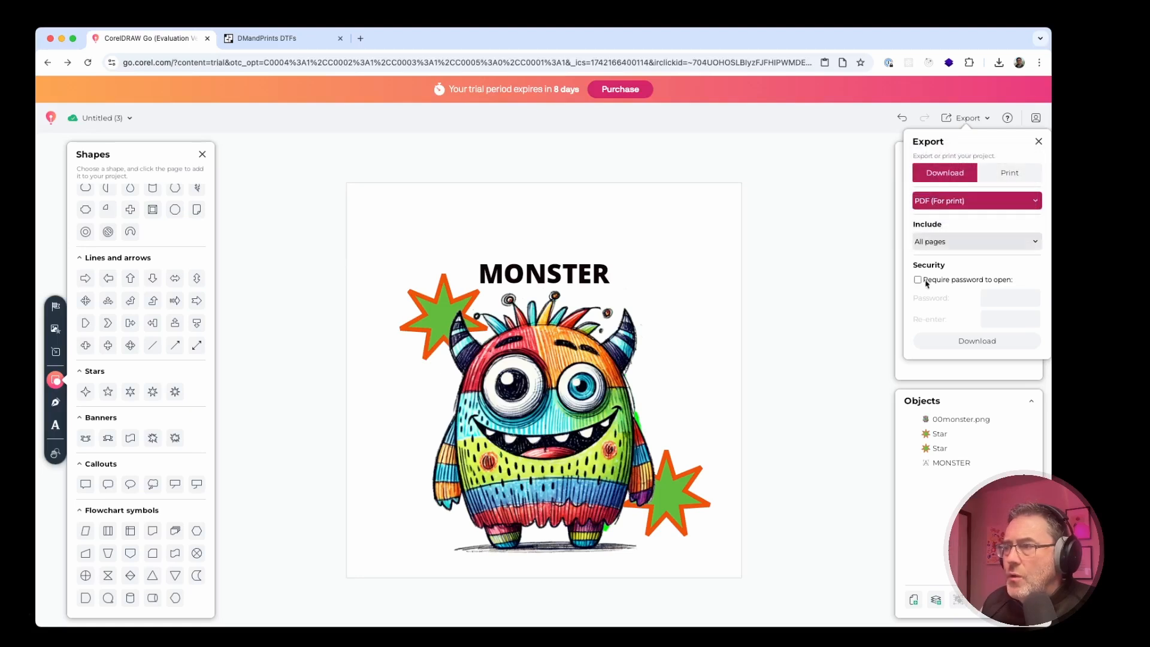
Step: Download the design as a print PDF with all pages and dismiss the subscription offer
{"action": "left_click", "coordinate": [957, 343]}
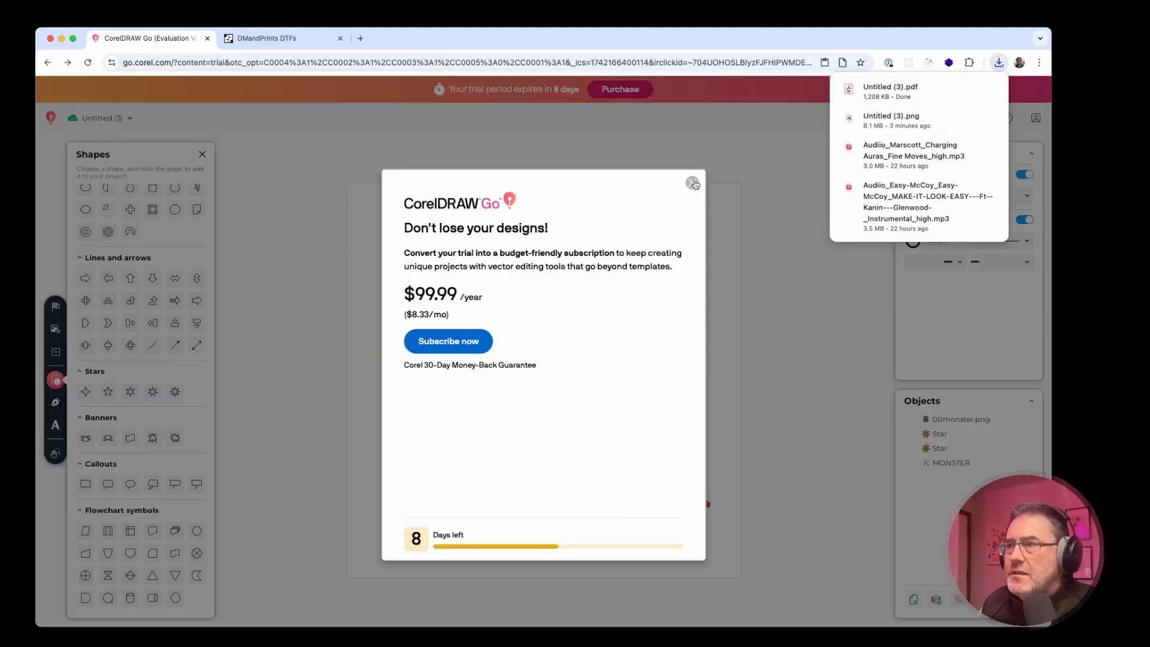
{"action": "left_click", "coordinate": [696, 182]}
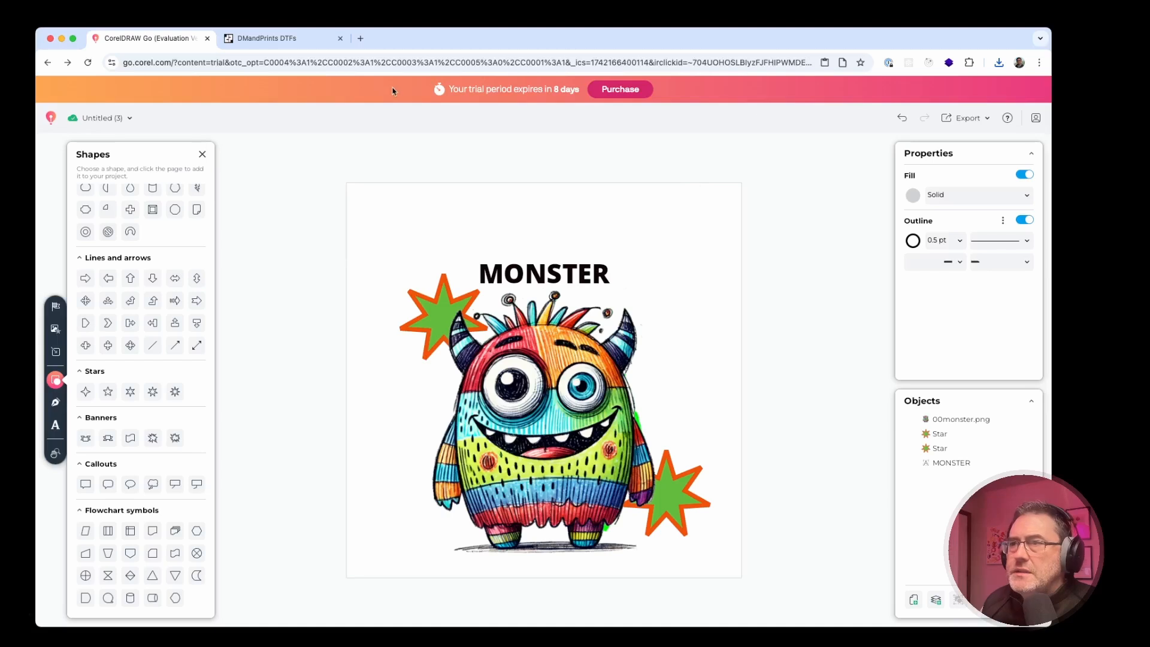
Step: Switch to DMandPrints DTFs and upload the downloaded Untitled (3).pdf as new art
{"action": "left_click", "coordinate": [295, 42]}
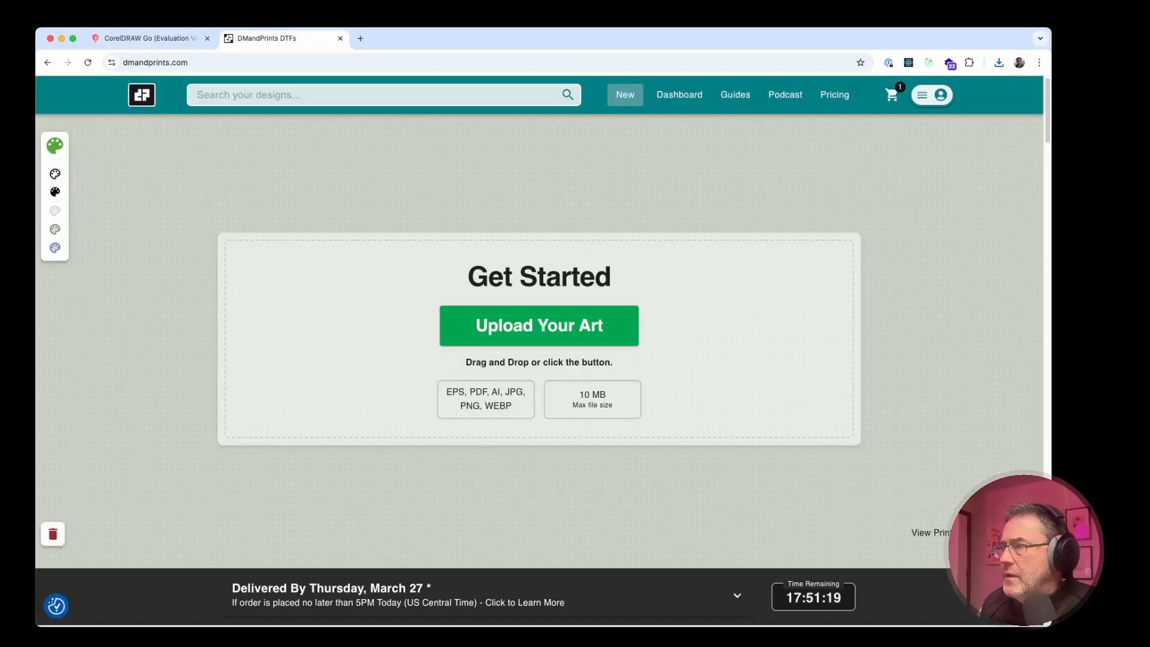
{"action": "key", "text": "super+Tab"}
{"action": "left_click_drag", "start_coordinate": [1051, 353], "coordinate": [601, 339]}
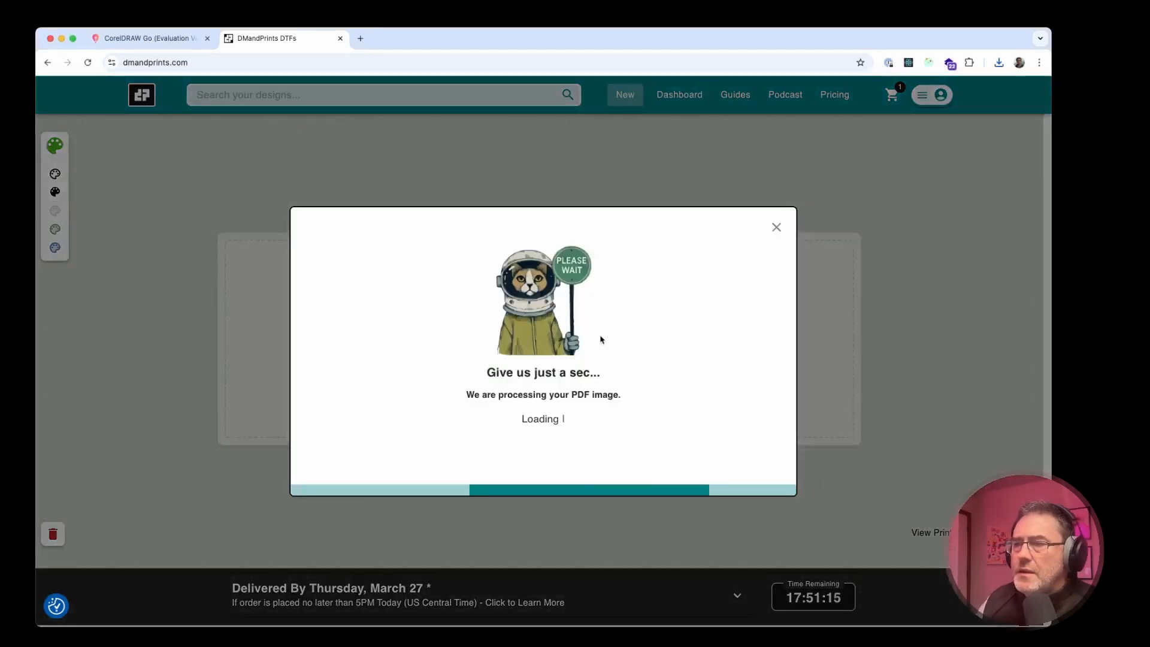